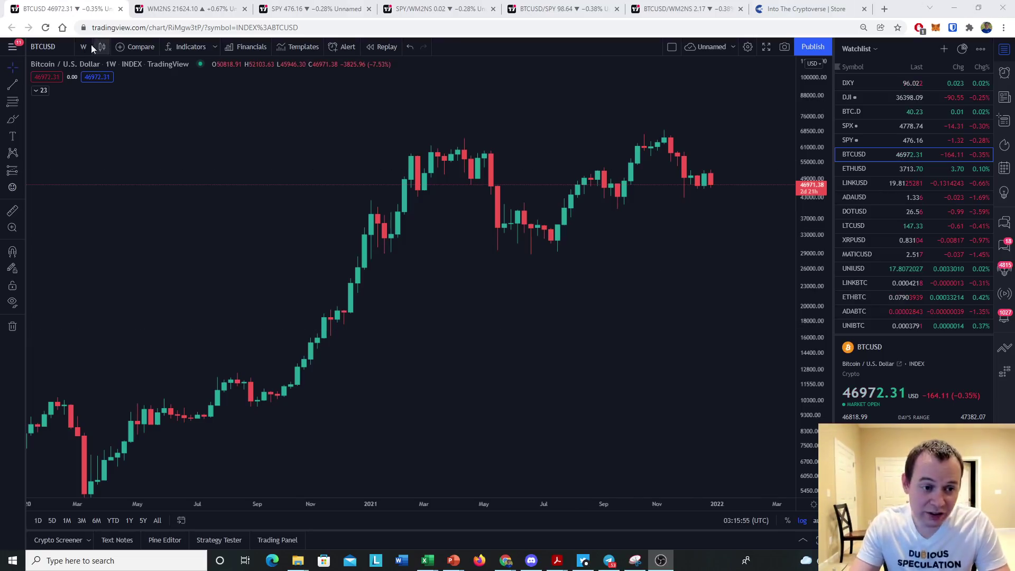
Step: Switch the Bitcoin chart to the BTCEUR symbol from Coinbase
left_click(58, 45)
type("BTCEUR")
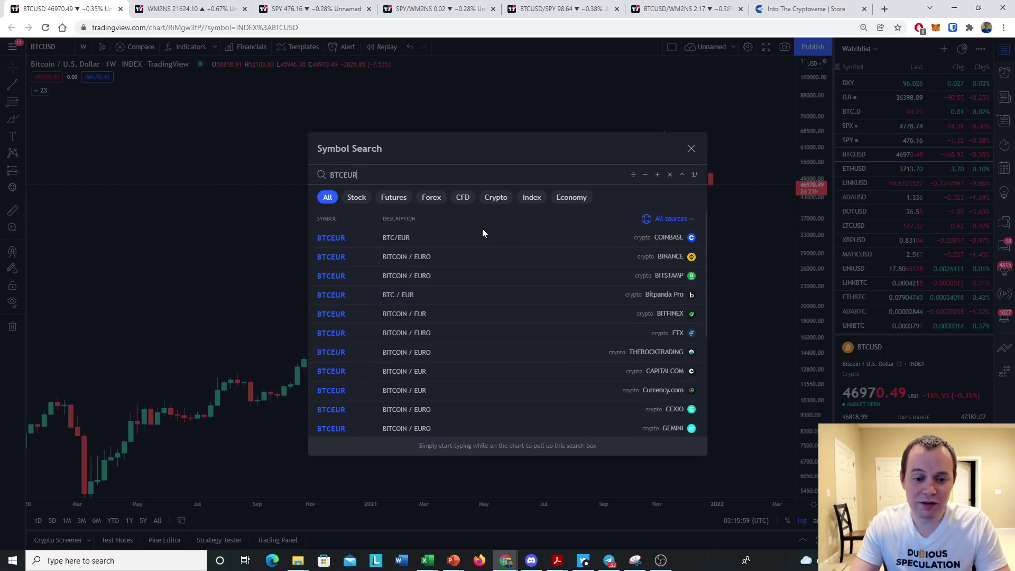
left_click(482, 235)
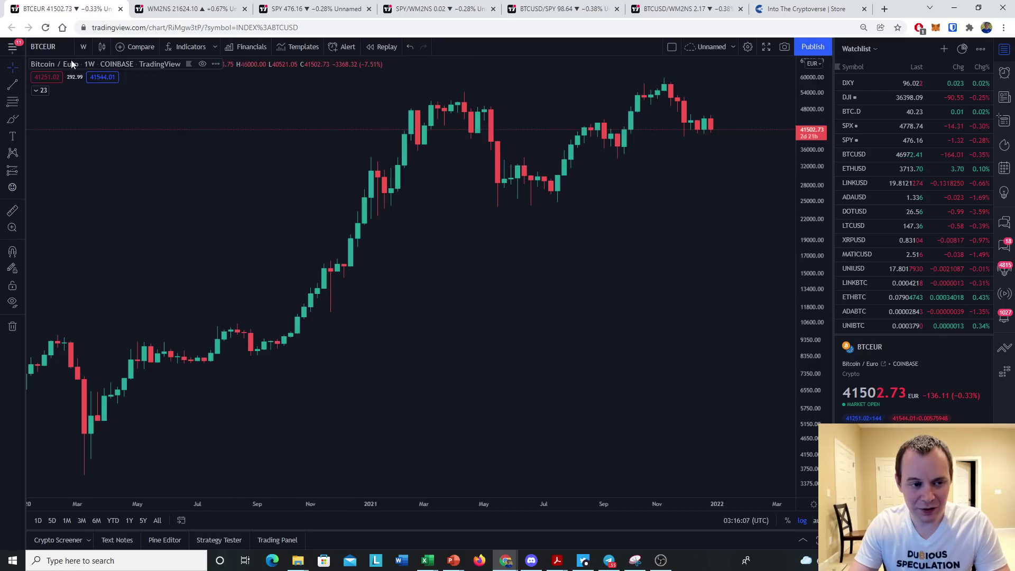
Step: Switch the chart to the BTCUSD symbol from Coinbase
left_click(58, 49)
type("BTCUSD")
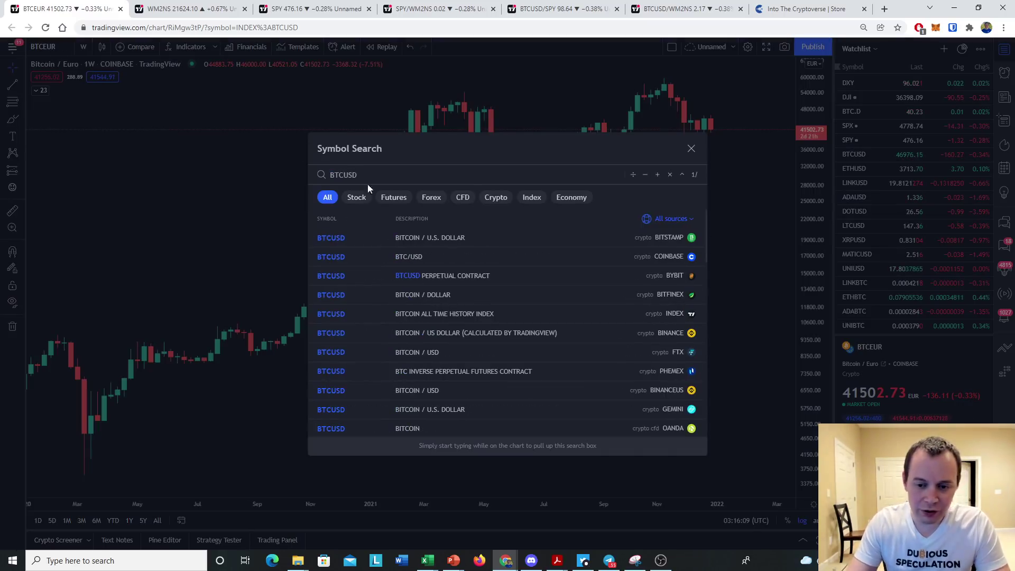
left_click(442, 254)
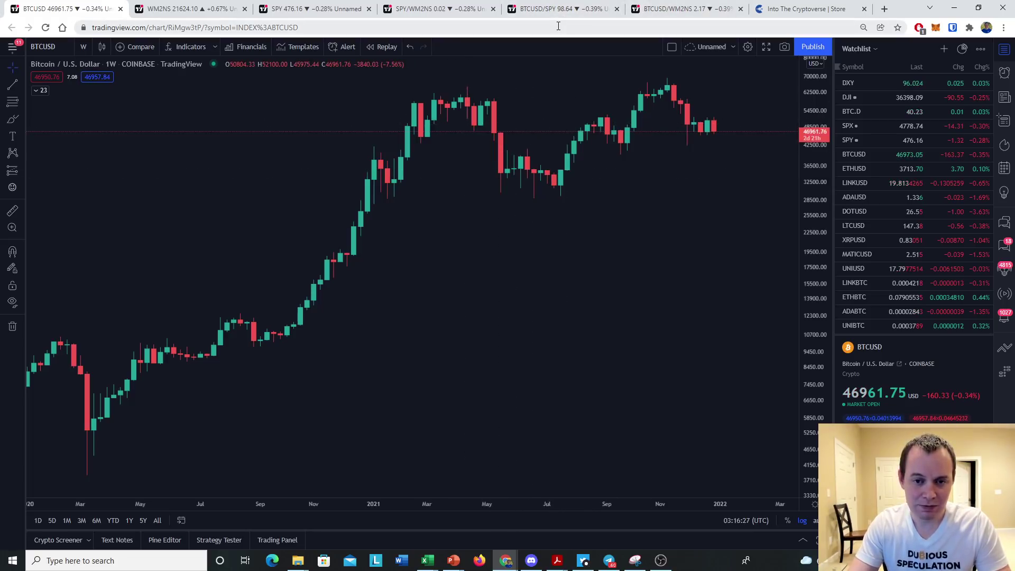
Step: On the WM2NS money stock chart, brush an arrow along the rise since 2020 and a vertical stroke at its start
left_click(175, 9)
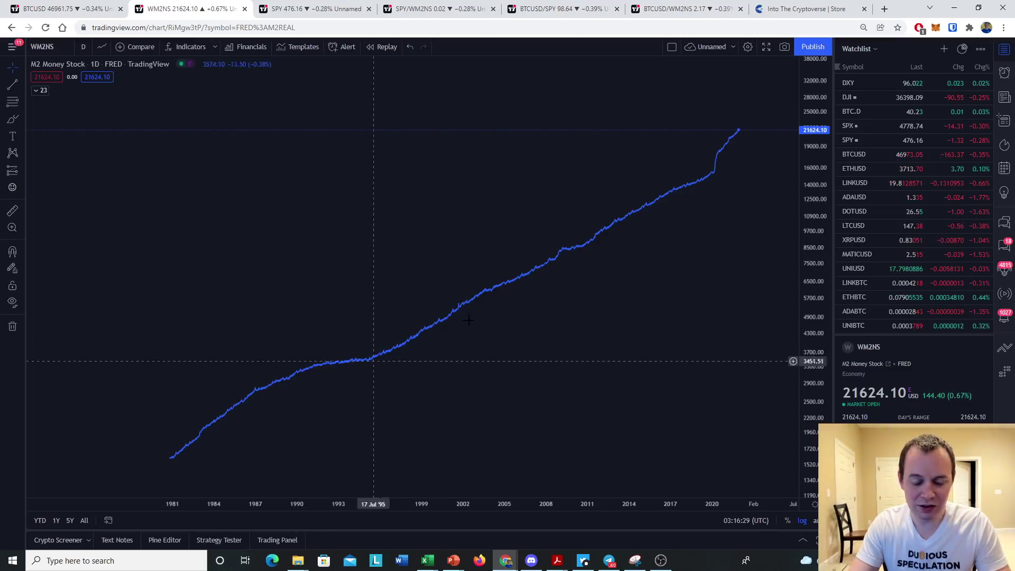
left_click_drag(677, 292, 592, 295)
left_click(13, 119)
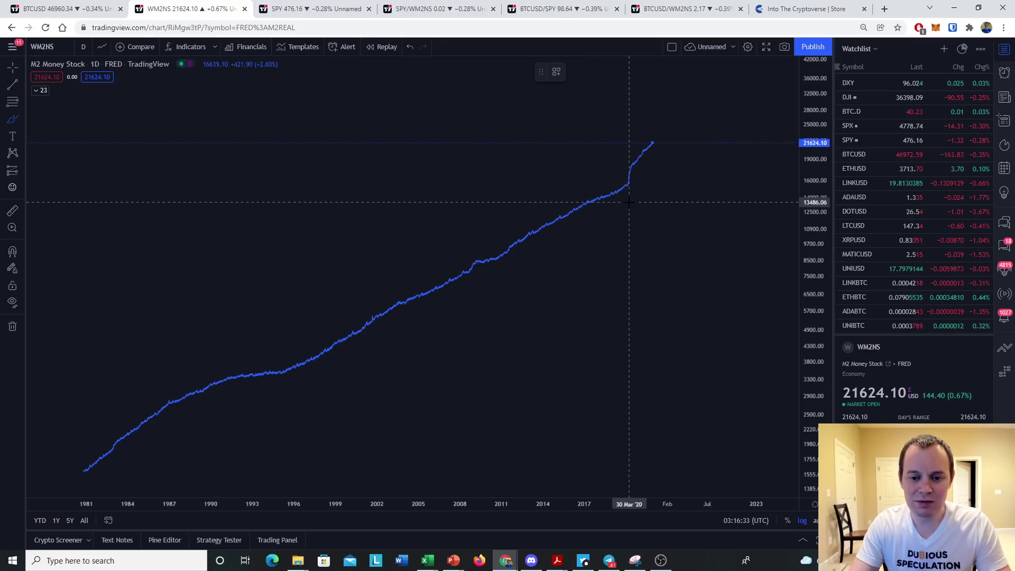
mouse_move(627, 190)
left_mouse_down()
mouse_move(653, 139)
mouse_move(654, 161)
left_mouse_up()
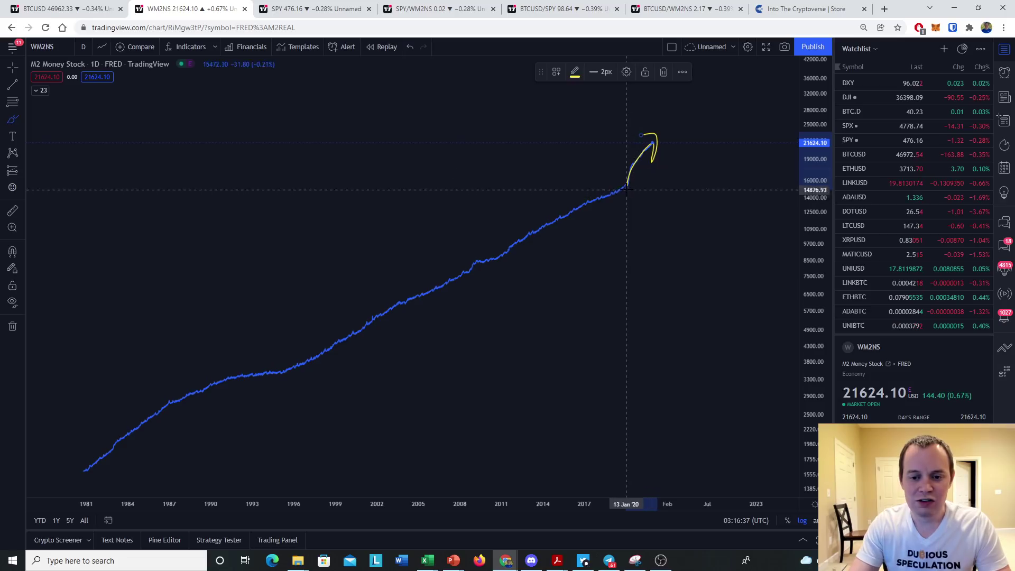
mouse_move(627, 201)
left_mouse_down()
mouse_move(631, 137)
mouse_move(629, 214)
left_mouse_up()
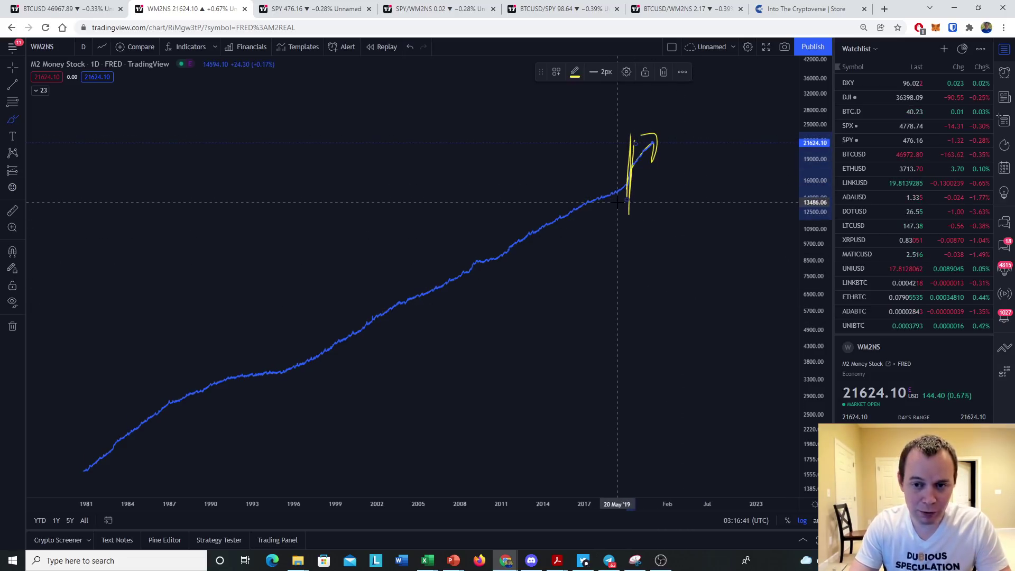
Step: On the BTCUSD/WM2NS chart, brush a circle around the July 2021 low at the lower white line
key("ctrl+6")
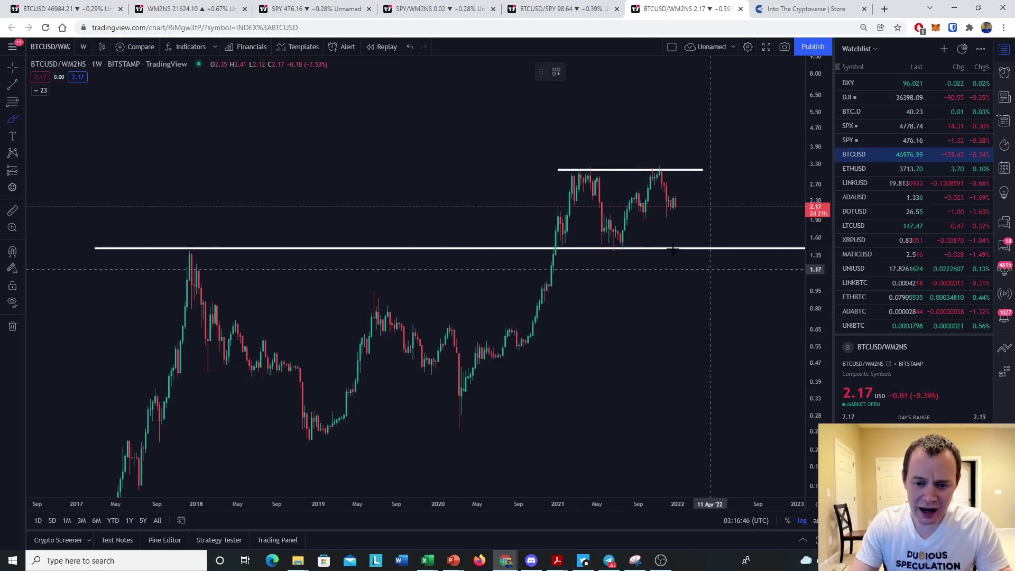
mouse_move(626, 237)
left_mouse_down()
mouse_move(613, 237)
mouse_move(612, 250)
mouse_move(630, 245)
left_mouse_up()
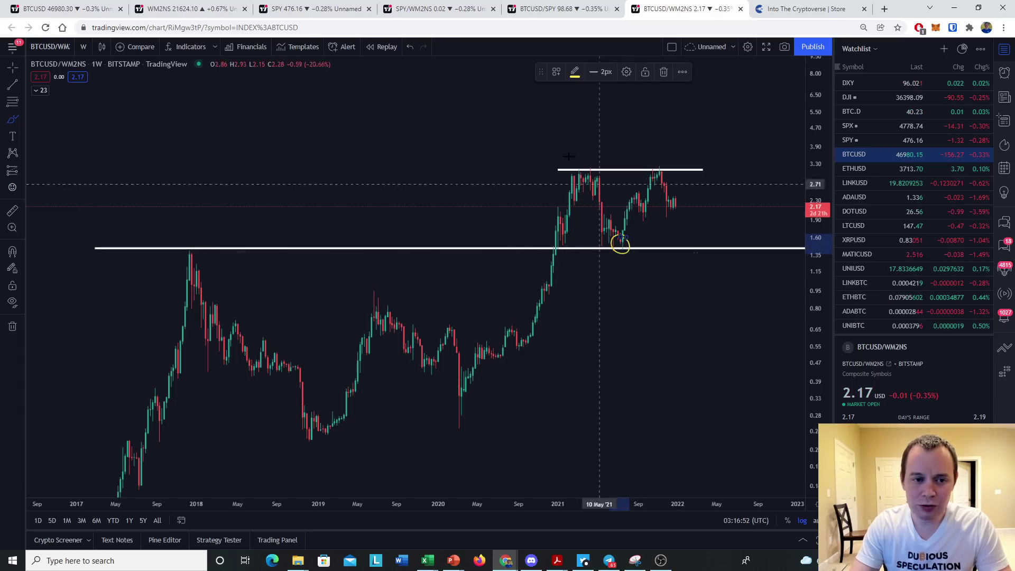
Step: On the BTCUSD chart, draw a horizontal trend line at about 20,110 from April 2017 to late 2021 and brush a path from the mid-2021 low to it
left_click(74, 9)
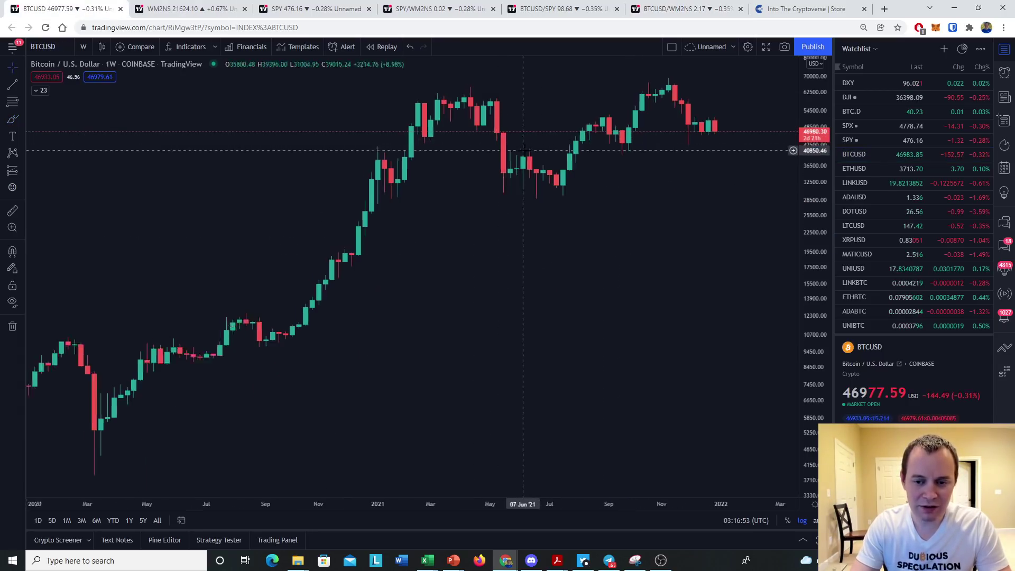
scroll(531, 169, "down", 5)
left_click(13, 85)
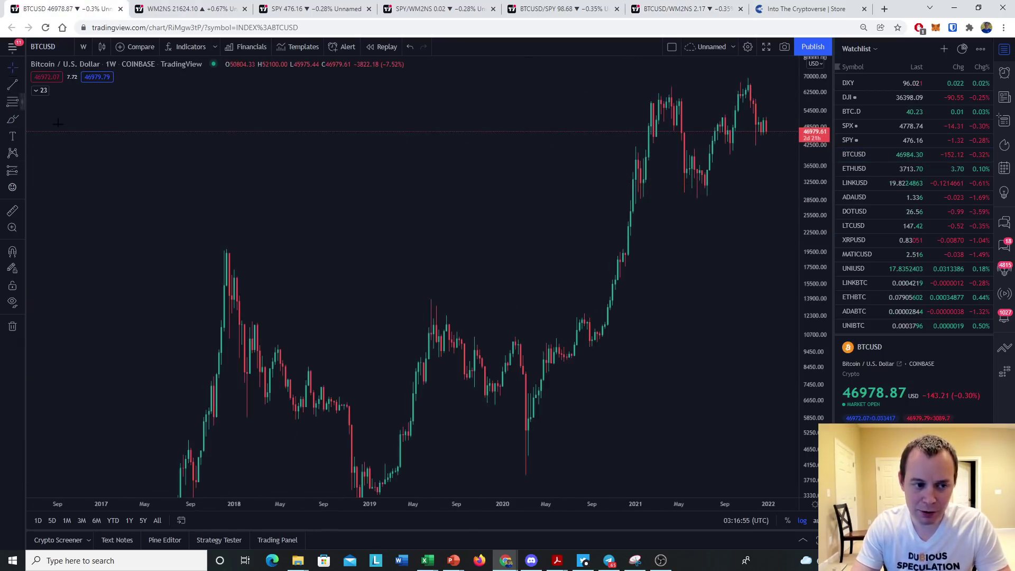
left_click(136, 248)
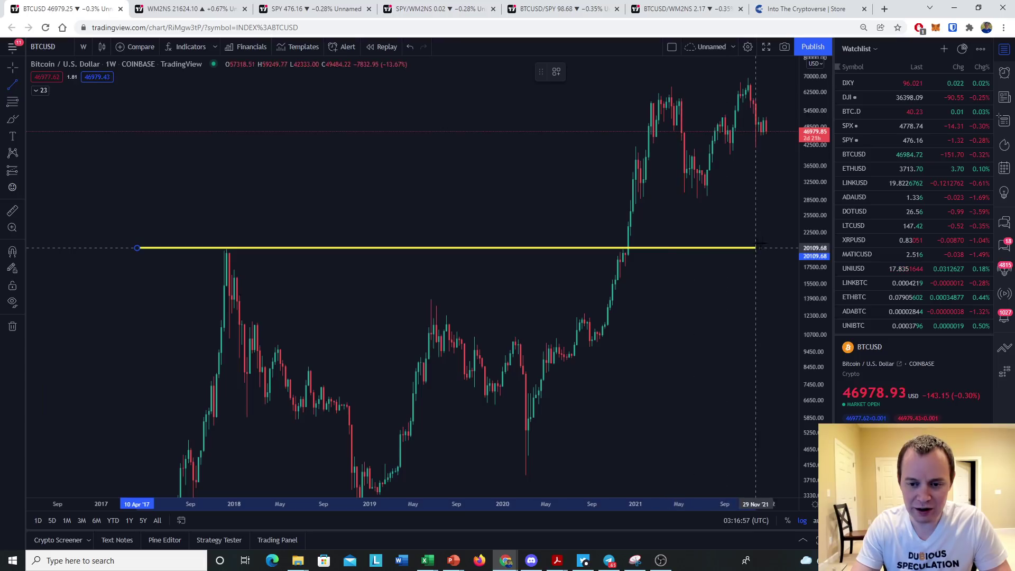
left_click(763, 247)
left_click(12, 119)
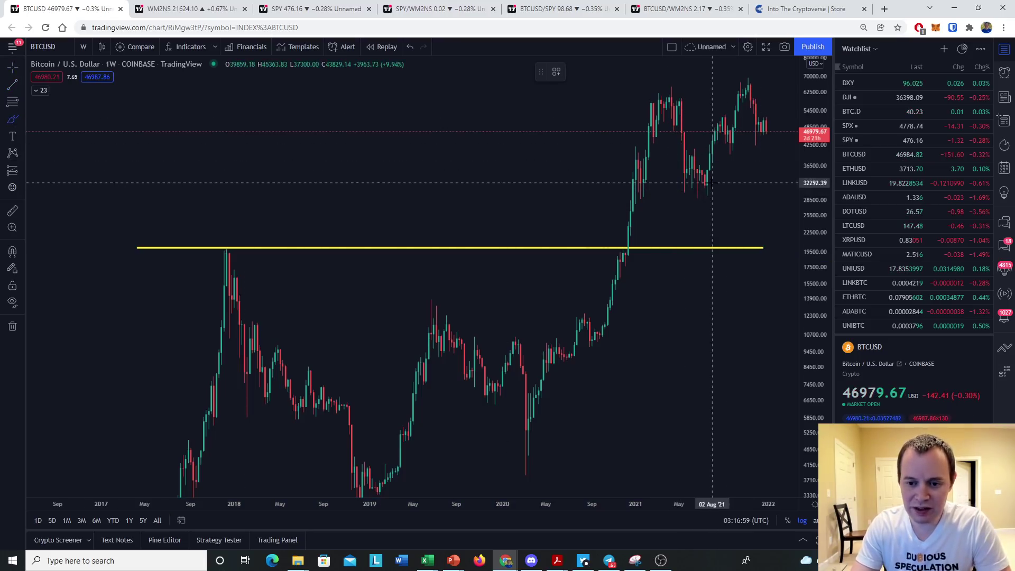
mouse_move(707, 184)
left_mouse_down()
mouse_move(732, 245)
mouse_move(740, 233)
left_mouse_up()
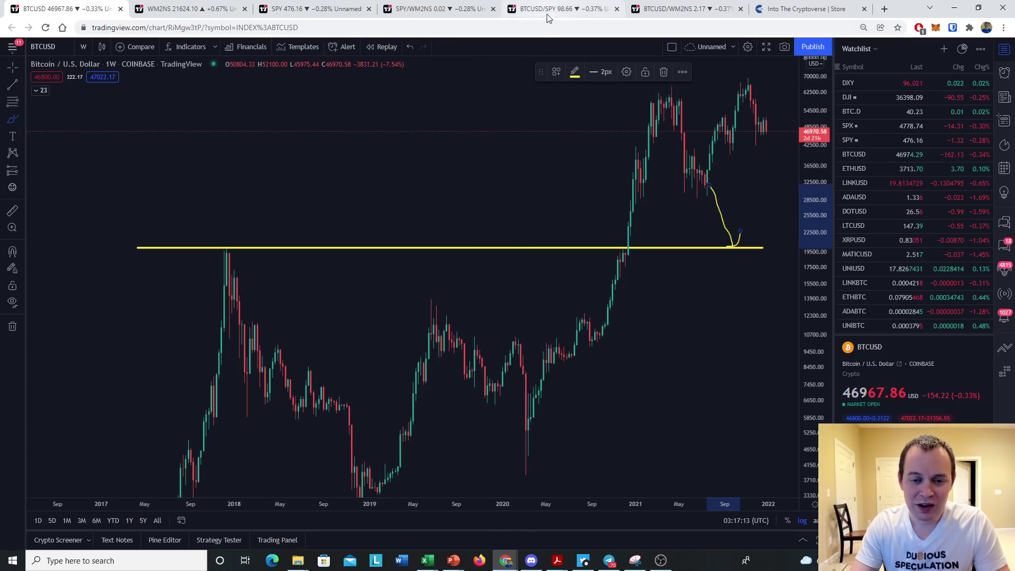
Step: On the BTCUSD/WM2NS chart, brush a circle around the peak near the start of 2018 and delete that circle
left_click(673, 13)
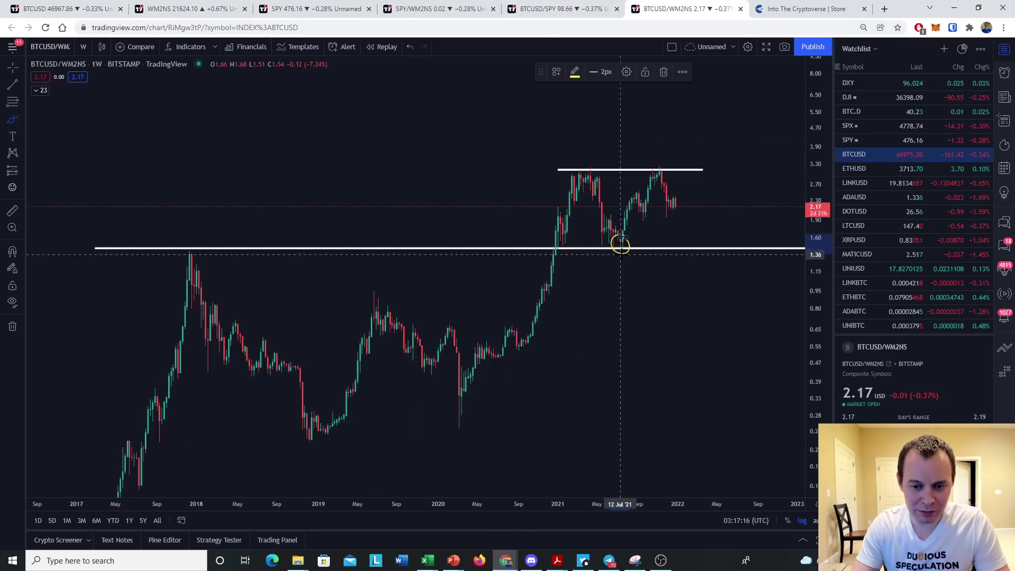
left_click(16, 121)
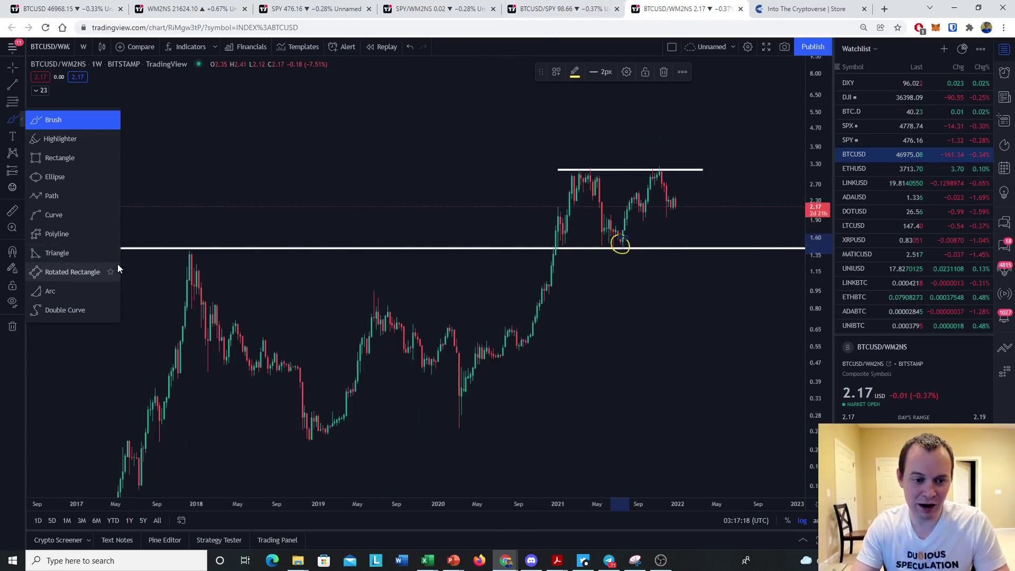
left_click_drag(196, 244, 199, 248)
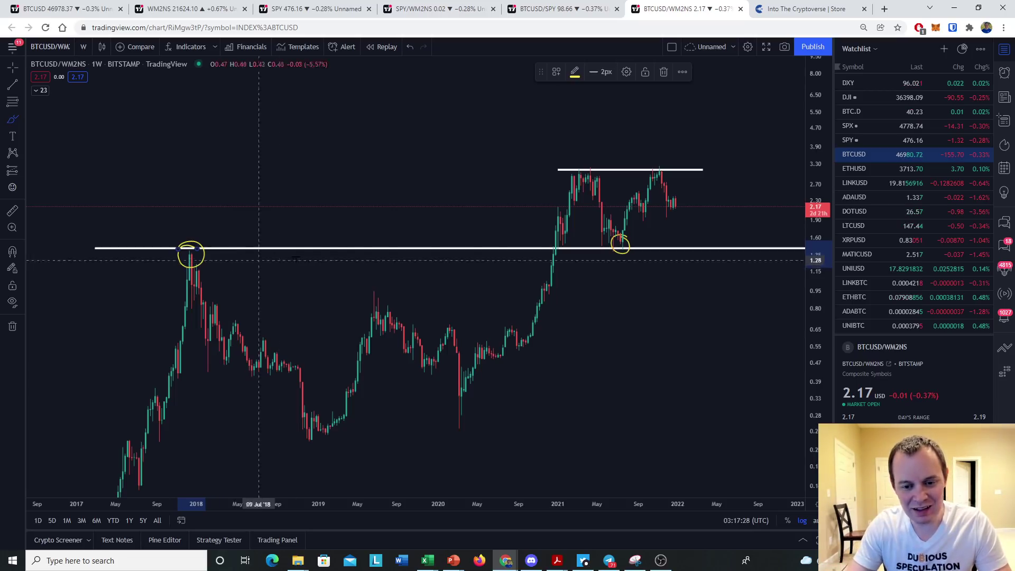
left_click(664, 72)
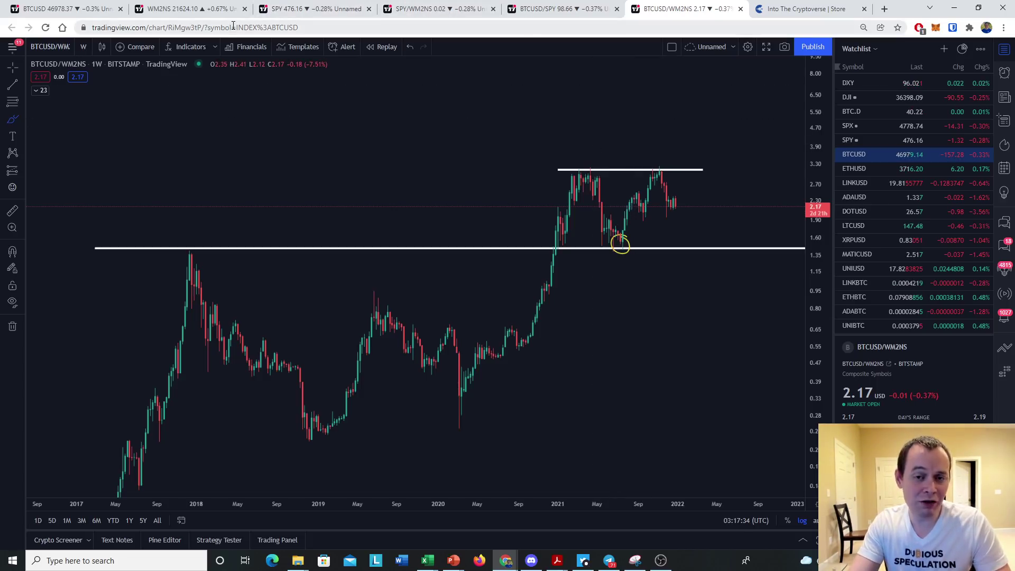
Step: On the SPY chart, brush a path along the 2009 to 2022 rally and horizontal strokes extending from the 2000 and 2007 peaks
left_click(20, 120)
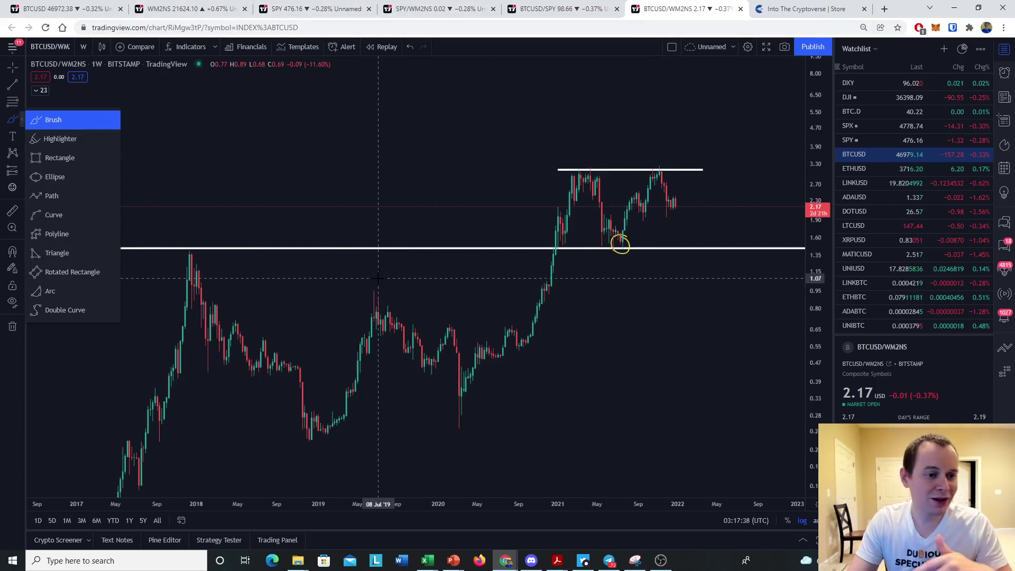
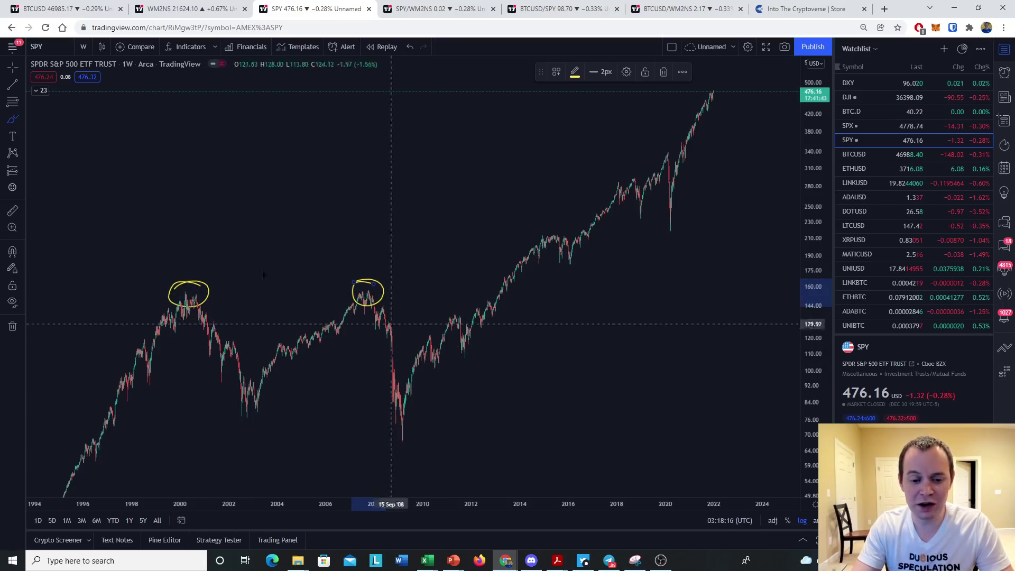
mouse_move(402, 421)
left_mouse_down()
mouse_move(410, 372)
mouse_move(539, 251)
mouse_move(601, 218)
mouse_move(714, 119)
left_mouse_up()
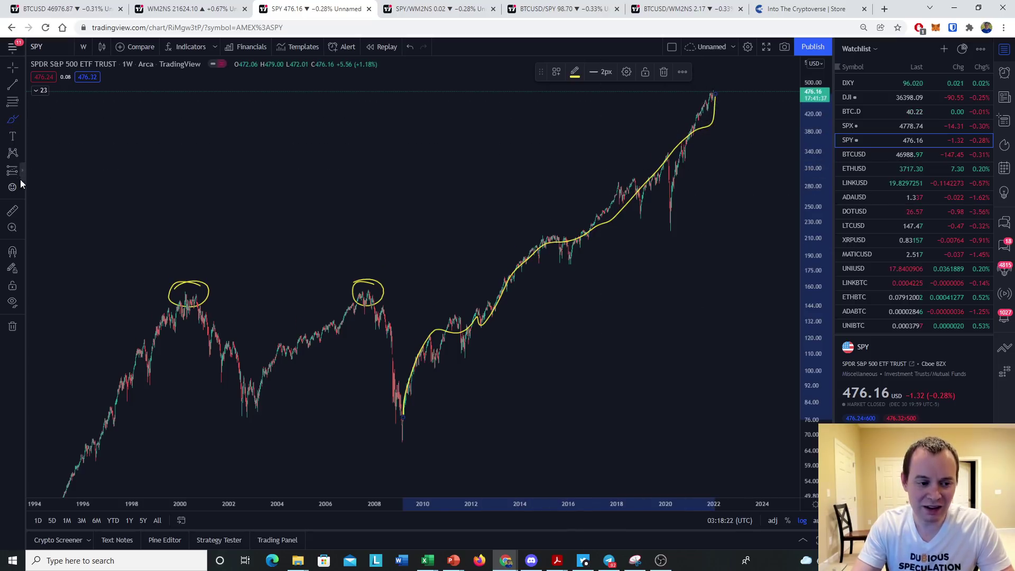
mouse_move(368, 291)
left_mouse_down()
mouse_move(464, 289)
mouse_move(498, 267)
left_mouse_up()
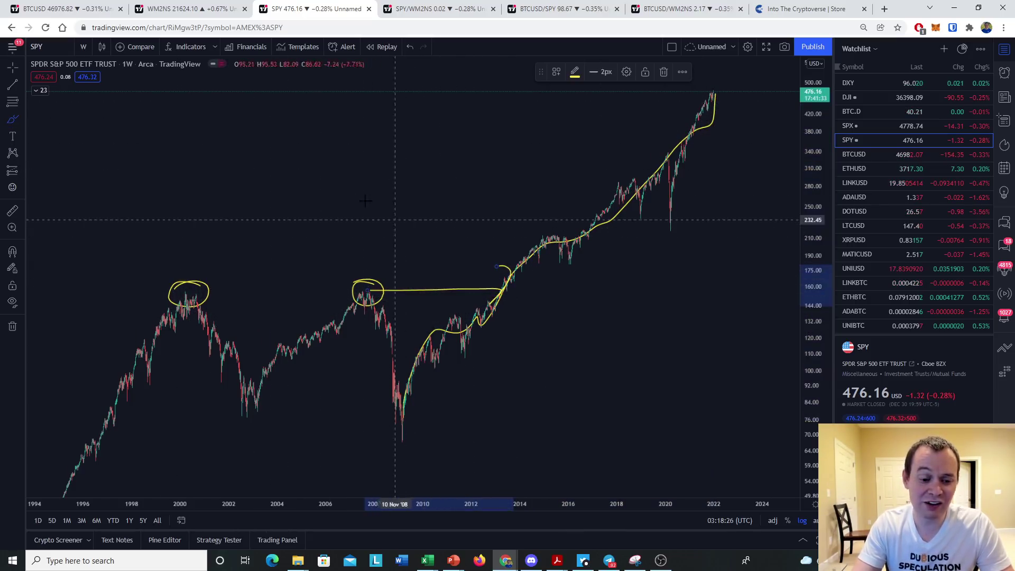
mouse_move(190, 292)
left_mouse_down()
mouse_move(357, 293)
mouse_move(353, 273)
left_mouse_up()
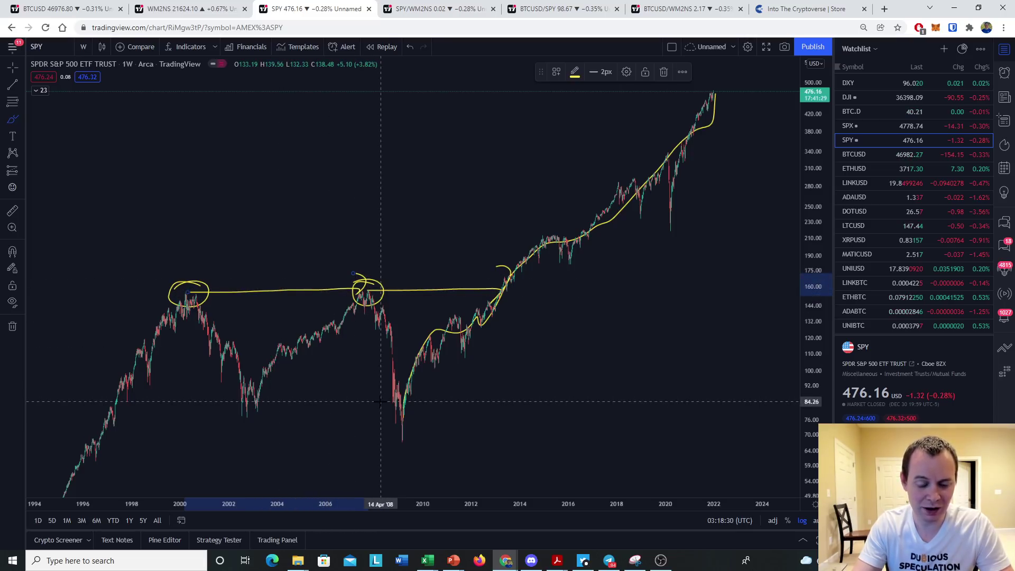
Step: Remove all drawings from the SPY chart
left_click(12, 67)
right_click(434, 216)
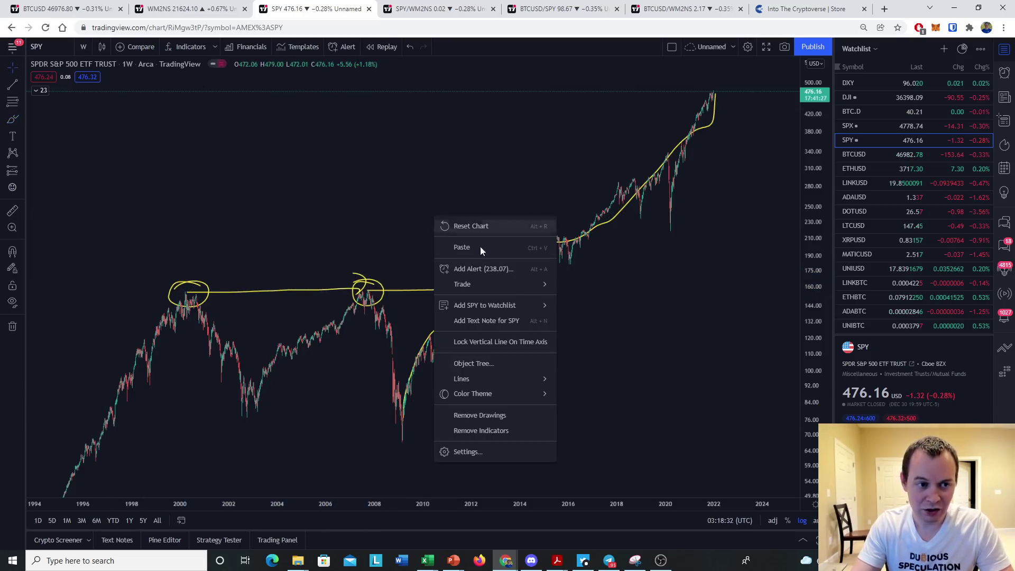
left_click(479, 415)
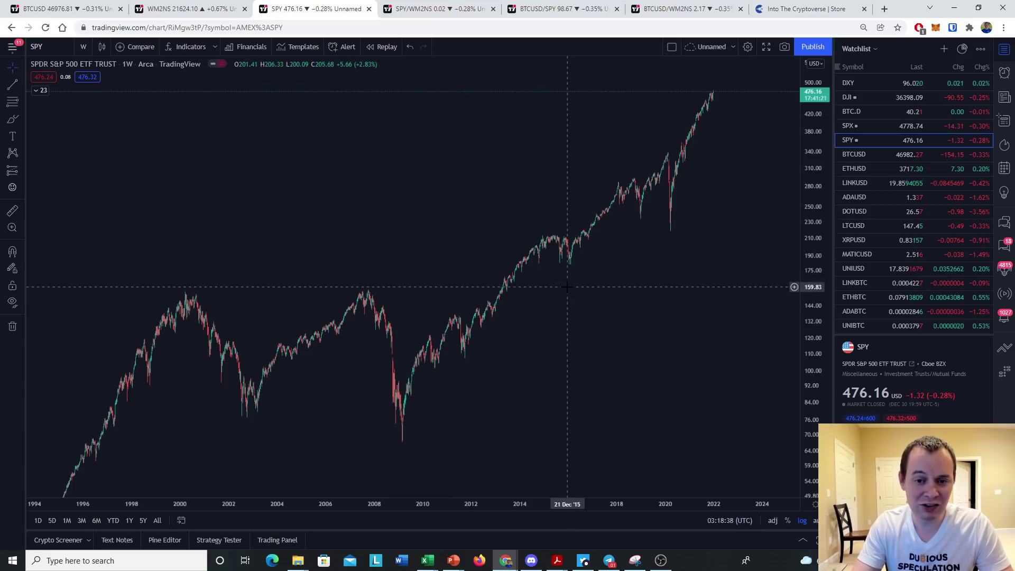
Step: Examine SPY's price history since the 2008 decline and compare it with the SPY/WM2NS ratio chart
scroll(591, 287, "up", 3)
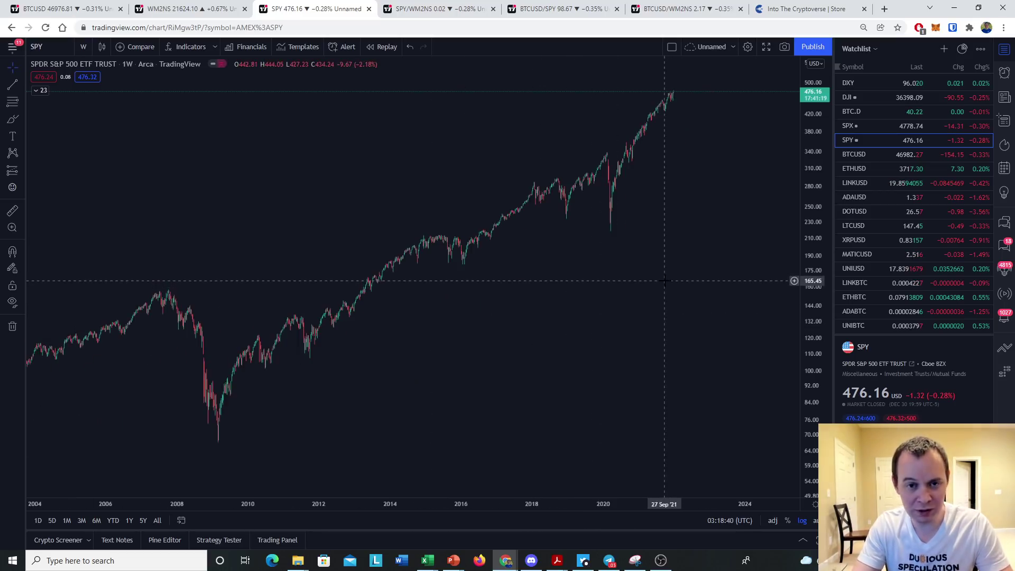
left_click_drag(598, 280, 582, 295)
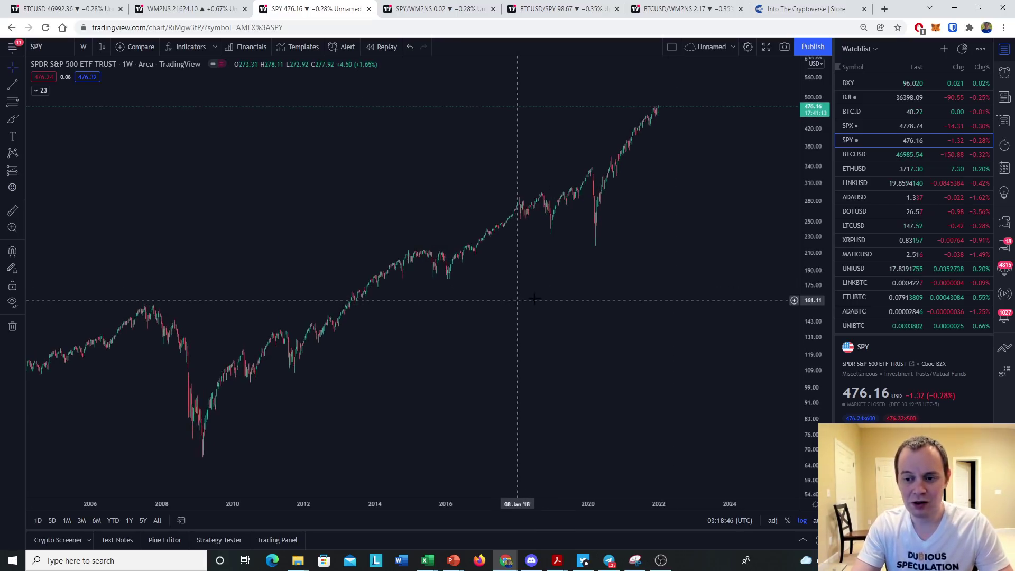
scroll(617, 291, "up", 2)
left_click_drag(657, 299, 733, 308)
scroll(732, 308, "up", 3)
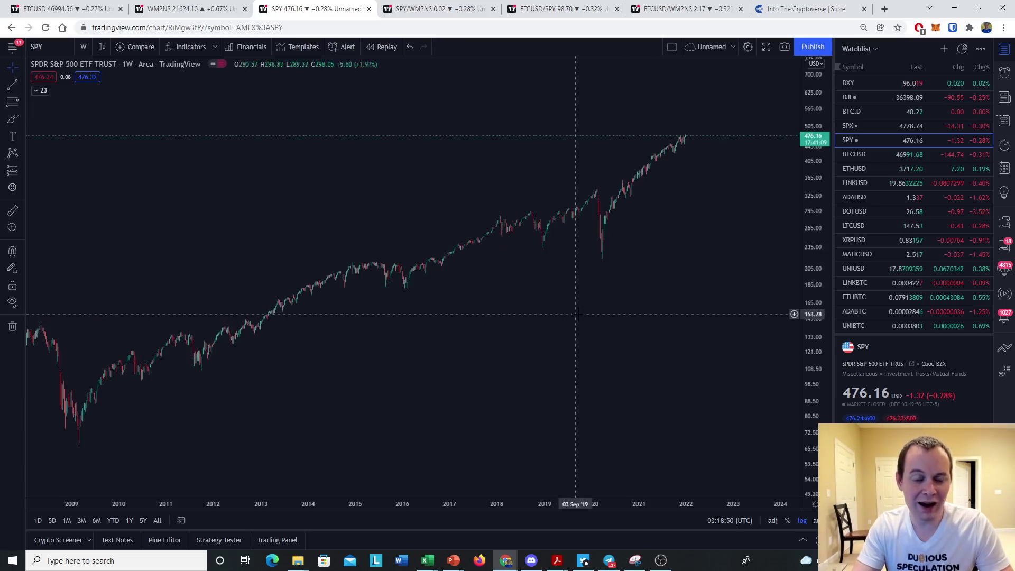
left_click_drag(575, 314, 611, 338)
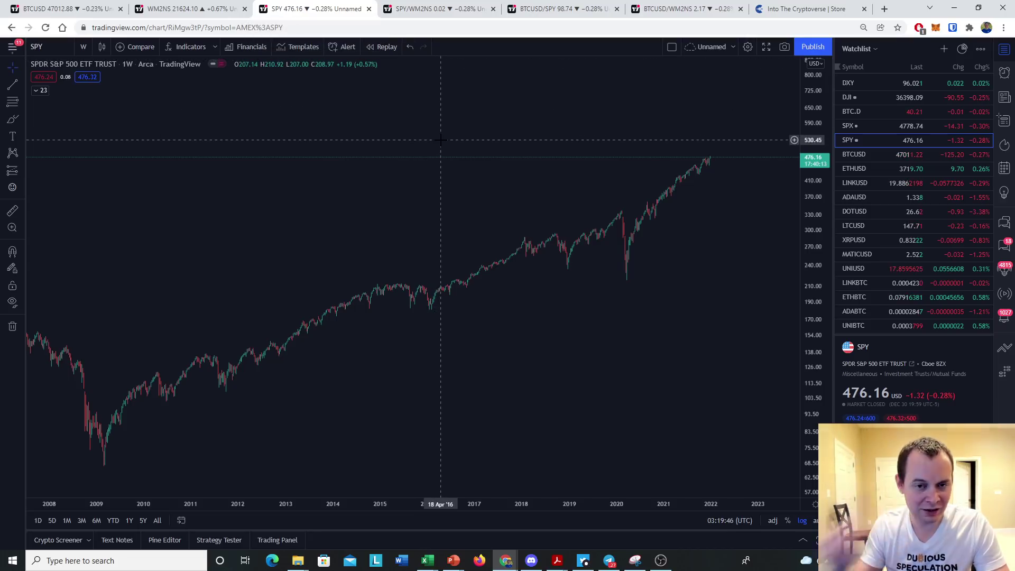
key("ctrl+Tab")
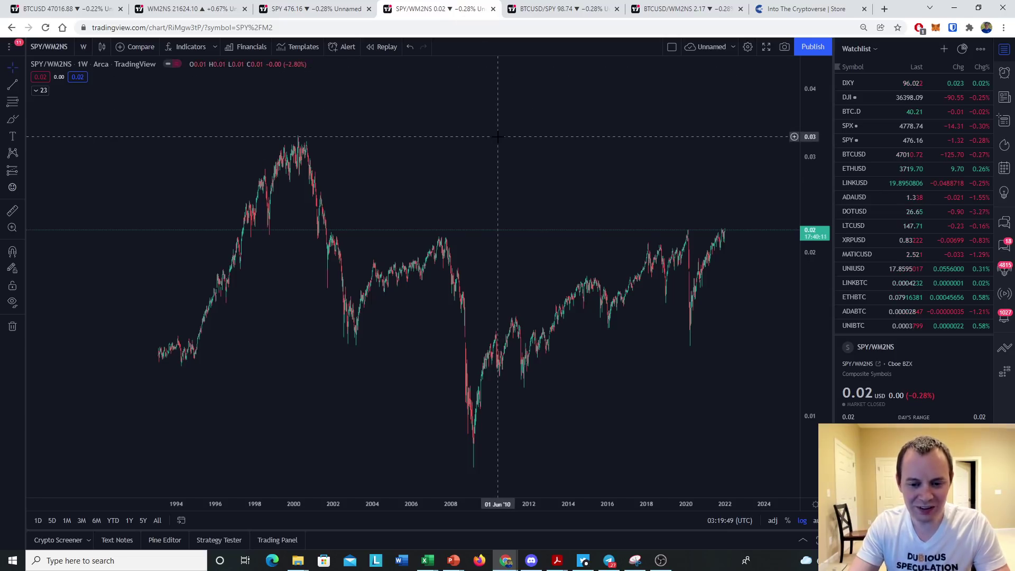
scroll(497, 139, "up", 1)
scroll(499, 144, "up", 1)
scroll(499, 144, "down", 3)
Step: On the SPY chart, brush a long rising arrow from the 2009 low to the 2022 price
left_click(310, 11)
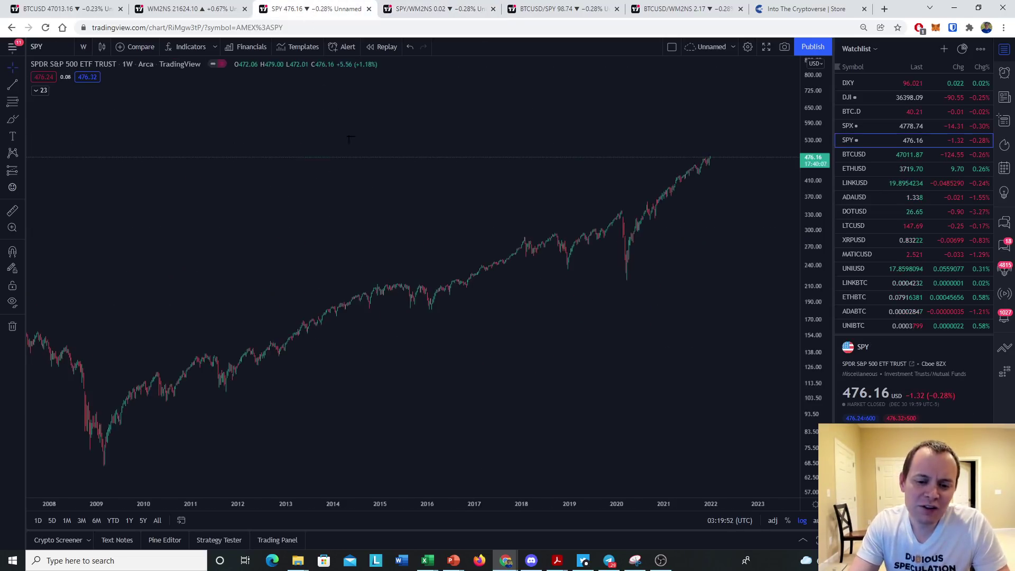
scroll(436, 307, "down", 1)
mouse_move(182, 431)
left_mouse_down()
mouse_move(403, 299)
mouse_move(725, 154)
mouse_move(711, 223)
left_mouse_up()
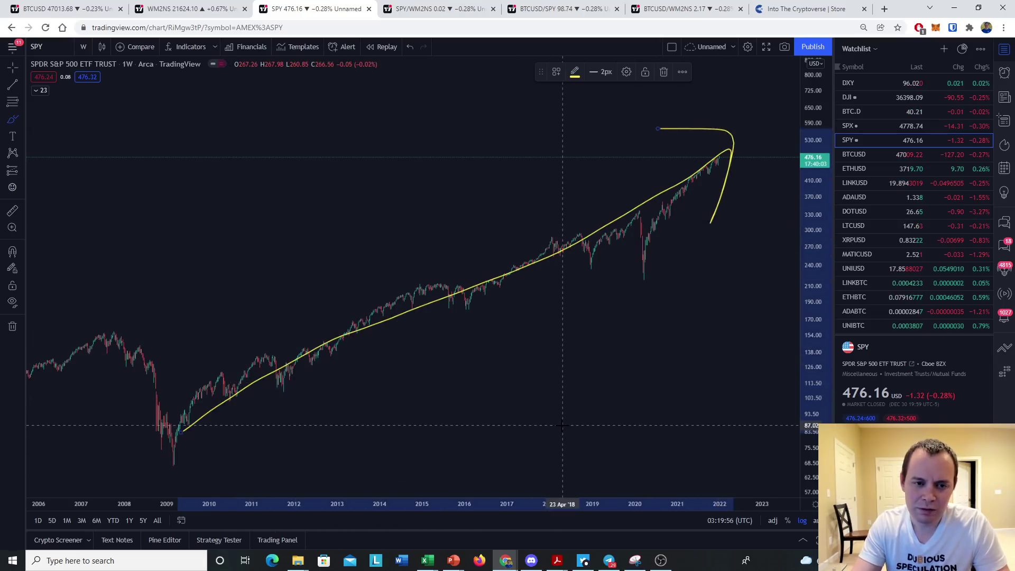
Step: Return to the Bitcoin chart and load BTCUSD from the watchlist
left_click(58, 9)
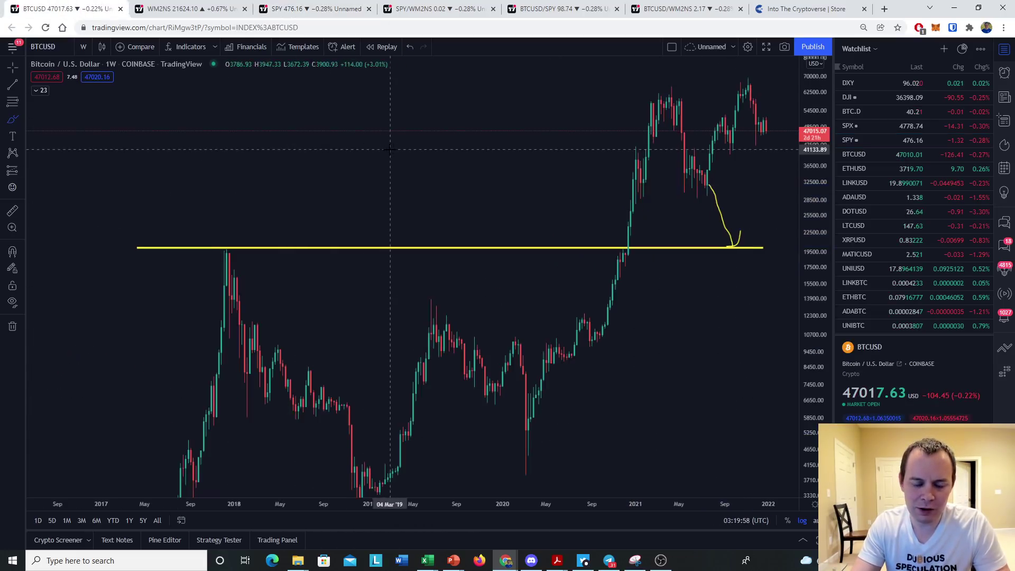
left_click(875, 156)
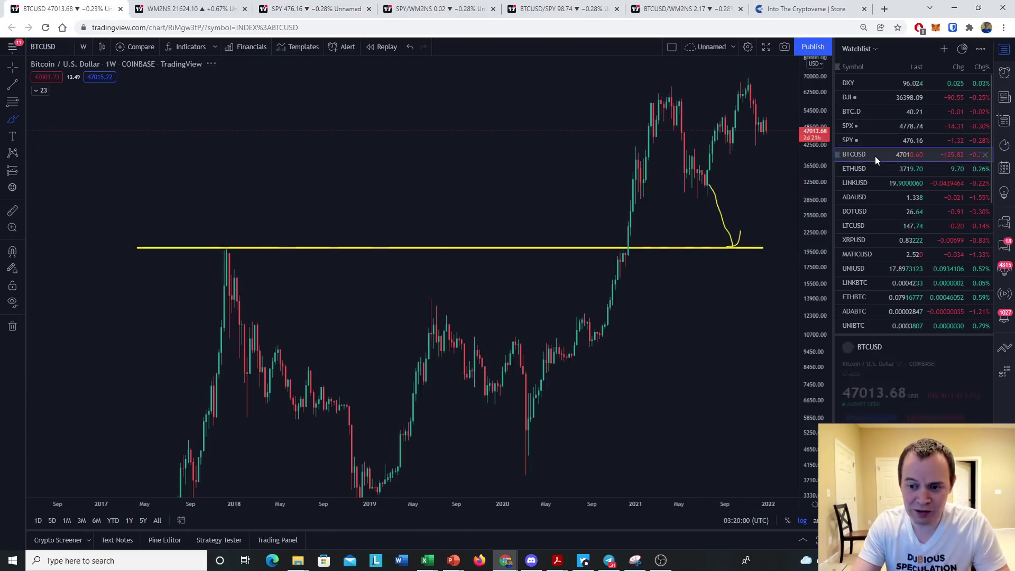
Step: On the BTCUSD chart's full history, brush a long rising arrow from the 2010 lows to the 2022 price
scroll(698, 304, "down", 6)
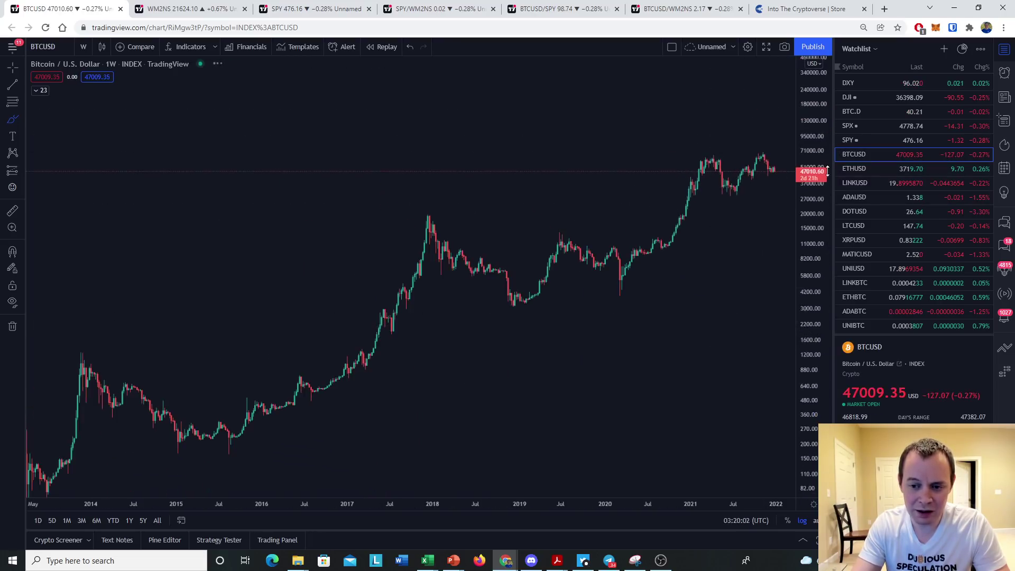
scroll(698, 304, "down", 2)
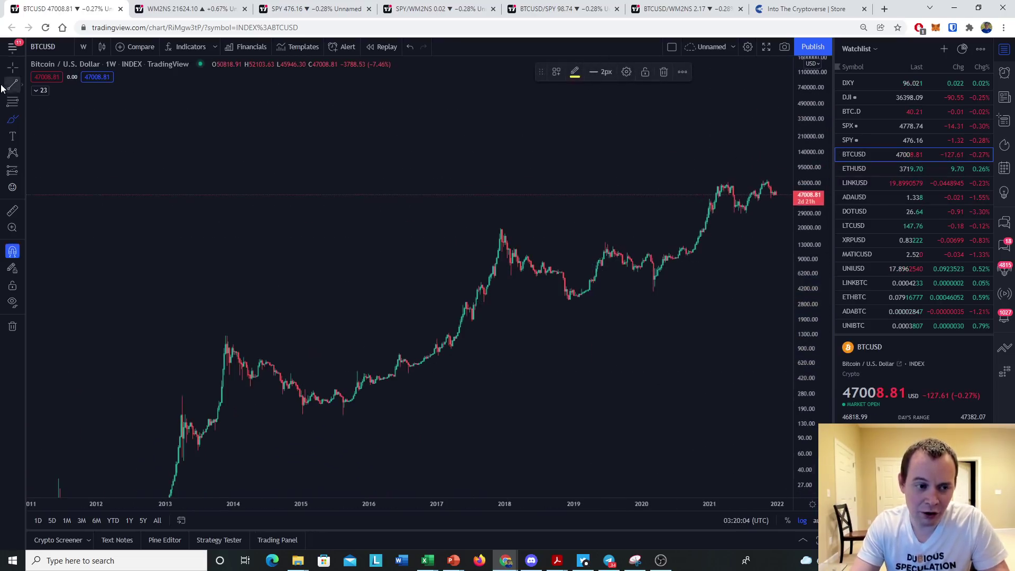
left_click_drag(397, 326, 500, 181)
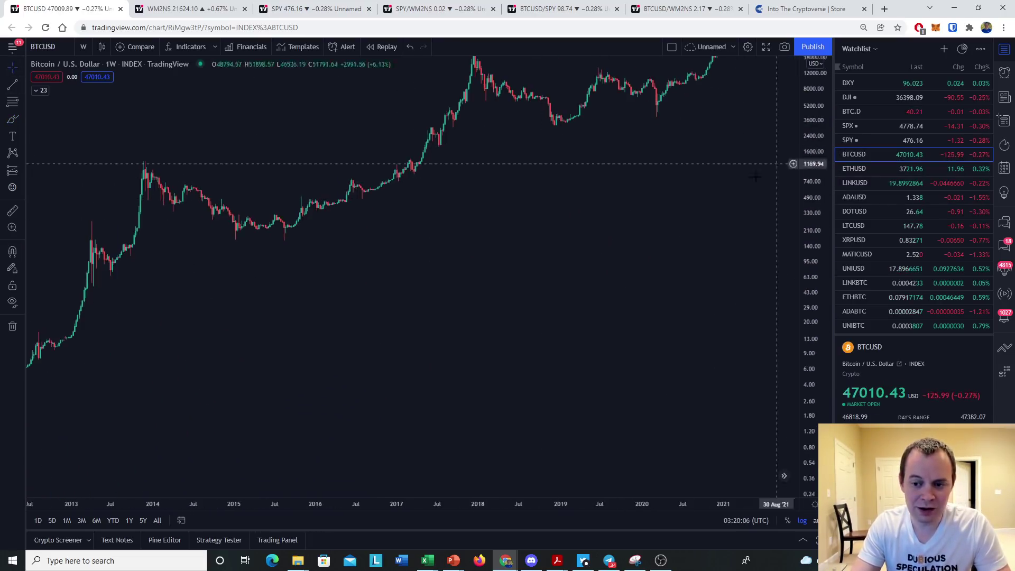
scroll(783, 159, "up", 2)
left_click_drag(814, 153, 814, 213)
scroll(688, 259, "down", 3)
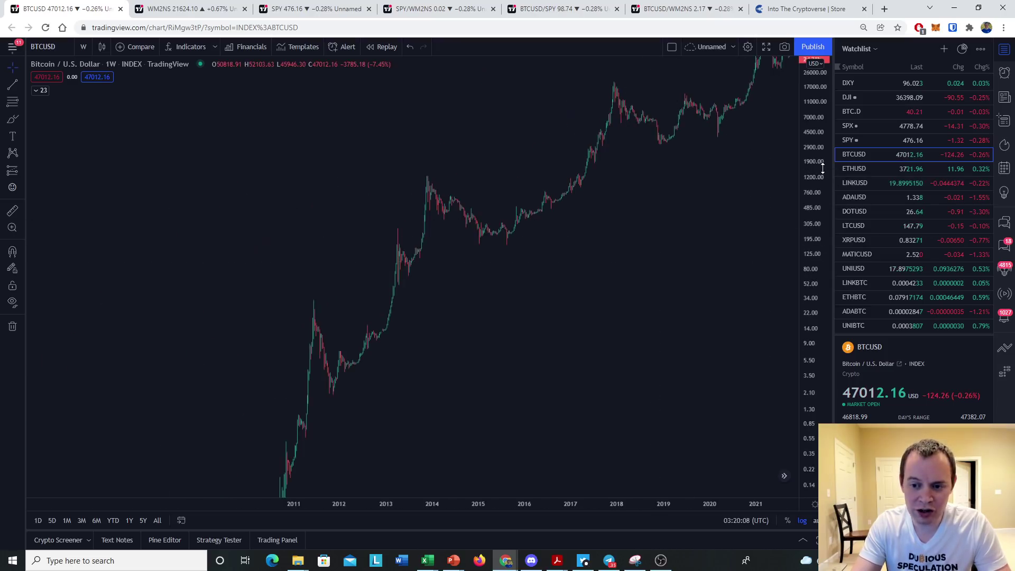
scroll(688, 323, "down", 2)
left_click(12, 119)
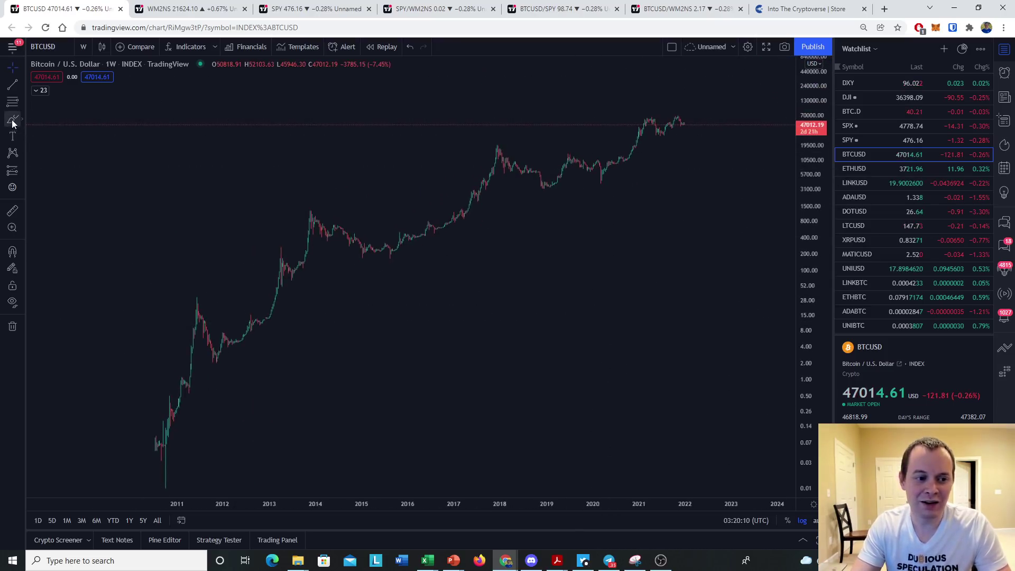
mouse_move(144, 453)
left_mouse_down()
mouse_move(177, 407)
mouse_move(446, 200)
mouse_move(657, 139)
mouse_move(683, 170)
left_mouse_up()
left_click_drag(719, 124, 678, 110)
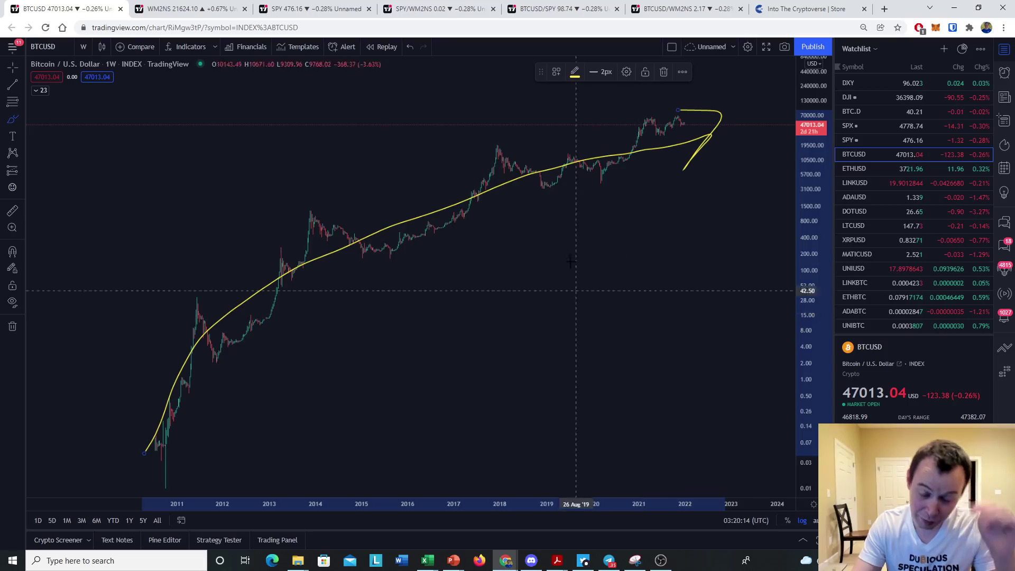
Step: On the BTCUSD/WM2NS chart, brush a long rising arrow from late 2013 to the 2022 highs
key("ctrl+3")
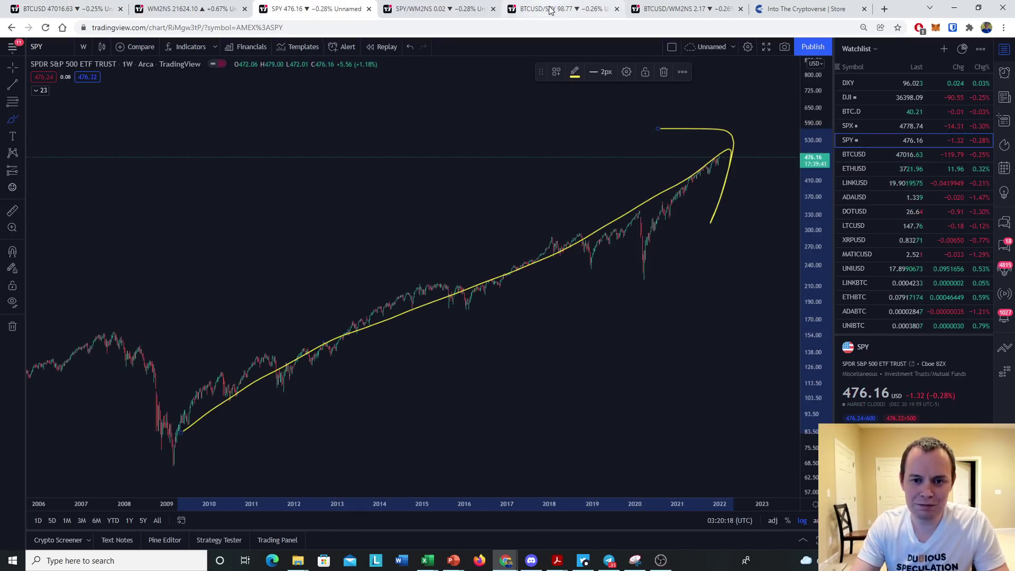
left_click(687, 8)
scroll(719, 174, "down", 3)
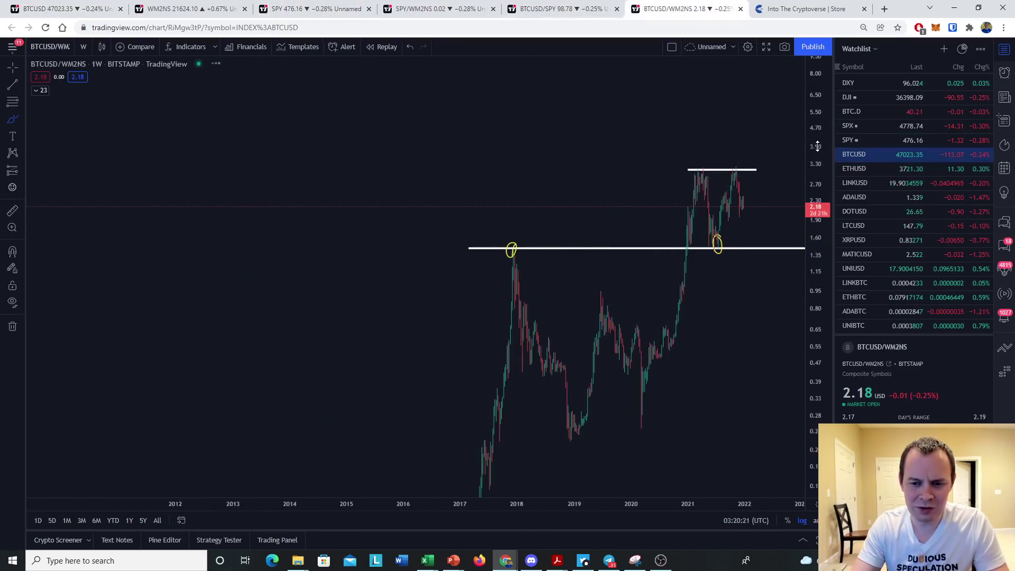
scroll(776, 367, "down", 3)
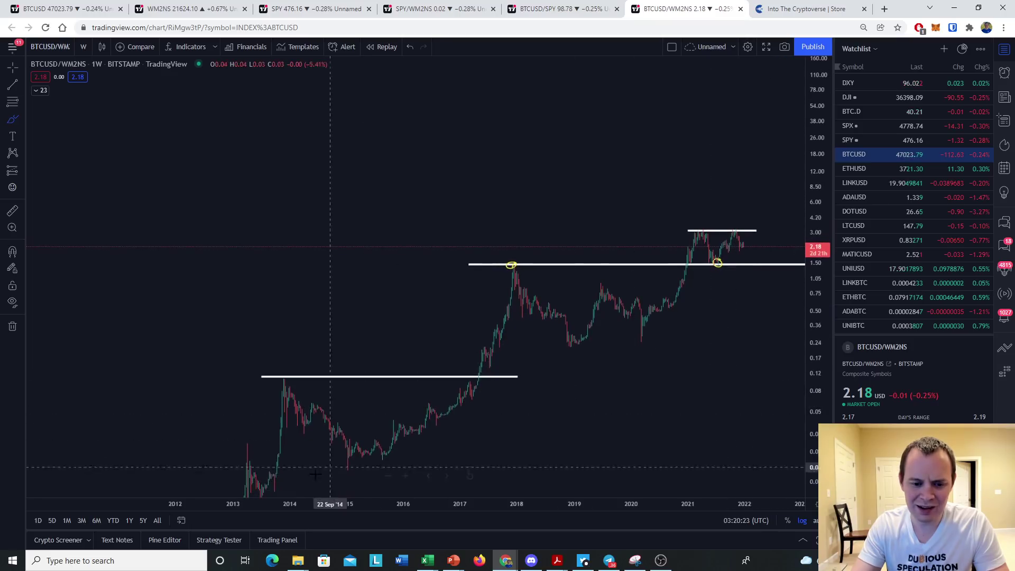
mouse_move(273, 482)
left_mouse_down()
mouse_move(414, 397)
mouse_move(719, 285)
mouse_move(688, 226)
left_mouse_up()
Step: On the SPY/WM2NS chart, brush a curve tracing the ratio's swings from 1994 to 2022, and delete that curve
key("ctrl+4")
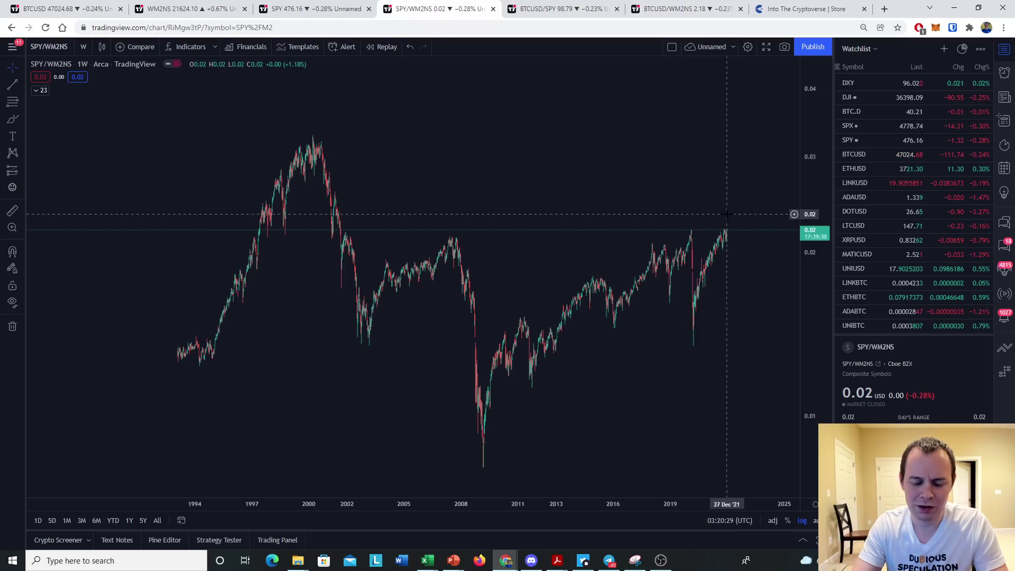
left_click_drag(738, 204, 269, 345)
key("alt+r")
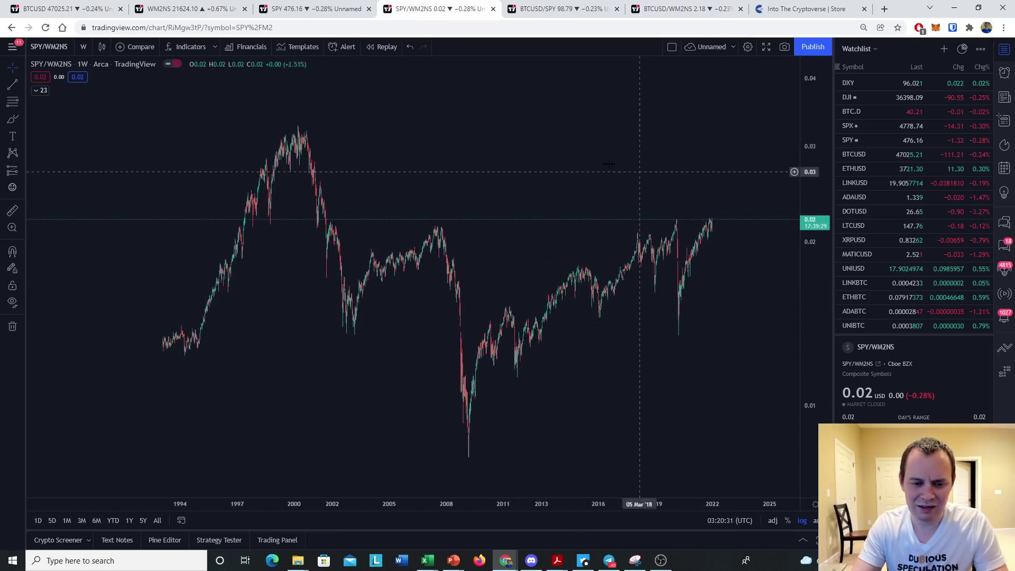
left_click(12, 119)
mouse_move(157, 342)
left_mouse_down()
mouse_move(264, 177)
mouse_move(325, 206)
mouse_move(357, 315)
mouse_move(439, 226)
mouse_move(467, 415)
mouse_move(510, 317)
mouse_move(555, 323)
mouse_move(616, 305)
mouse_move(682, 330)
mouse_move(720, 203)
left_mouse_up()
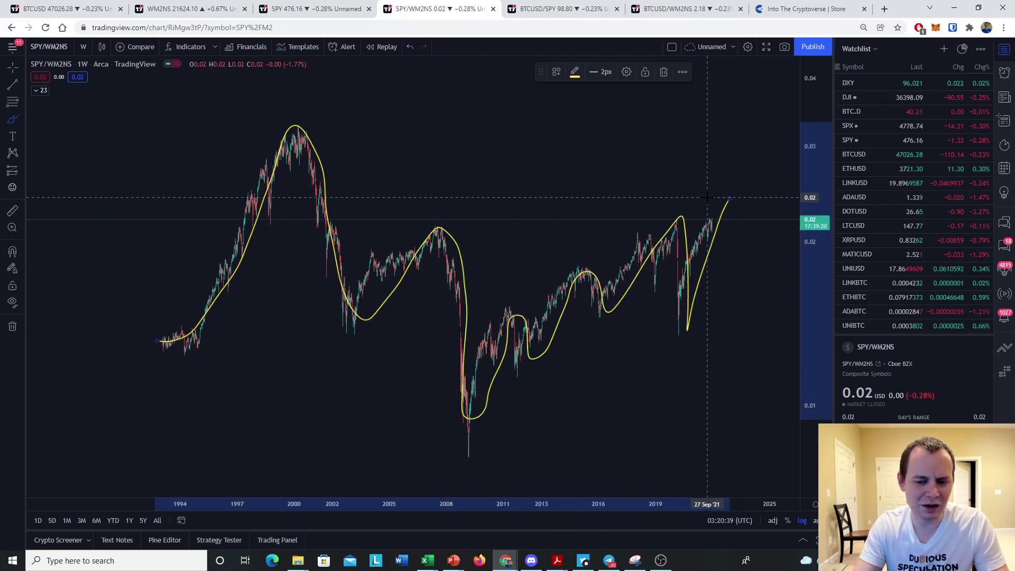
left_click(663, 72)
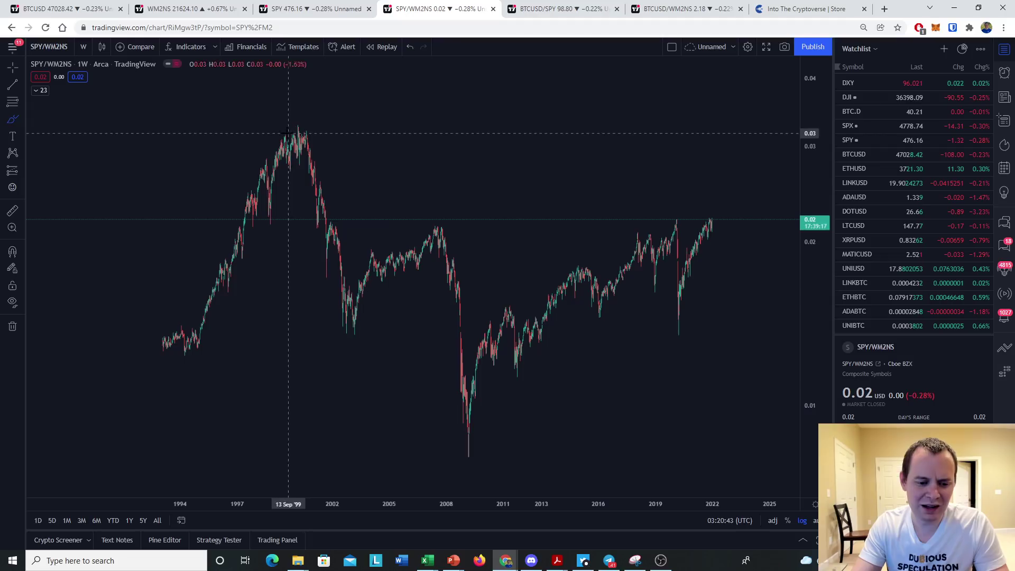
Step: On the SPY/WM2NS chart, circle the 2000 peak and place a price range from the latest value up to that peak's level
mouse_move(304, 128)
left_mouse_down()
mouse_move(279, 138)
mouse_move(307, 127)
left_mouse_up()
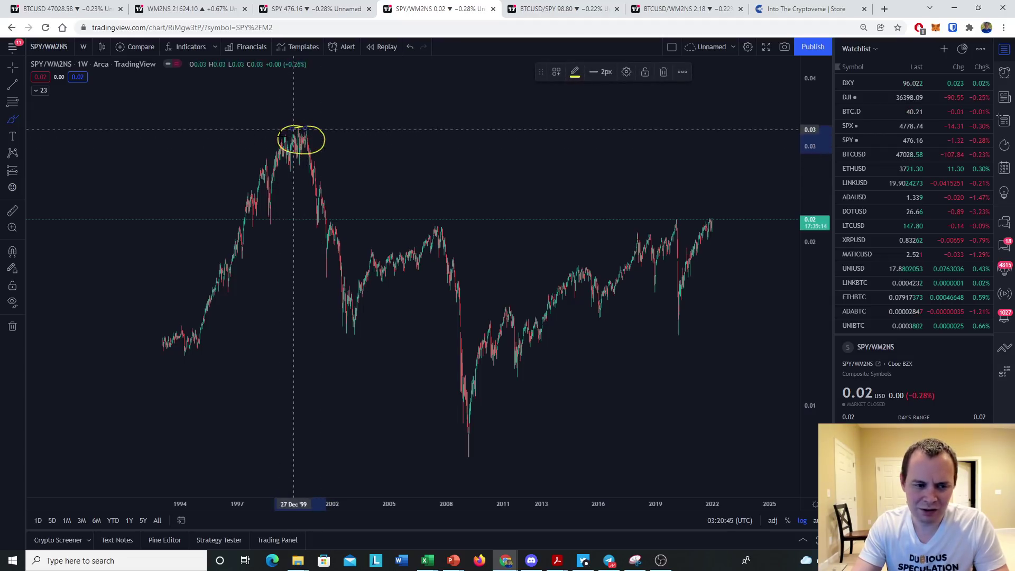
left_click(20, 170)
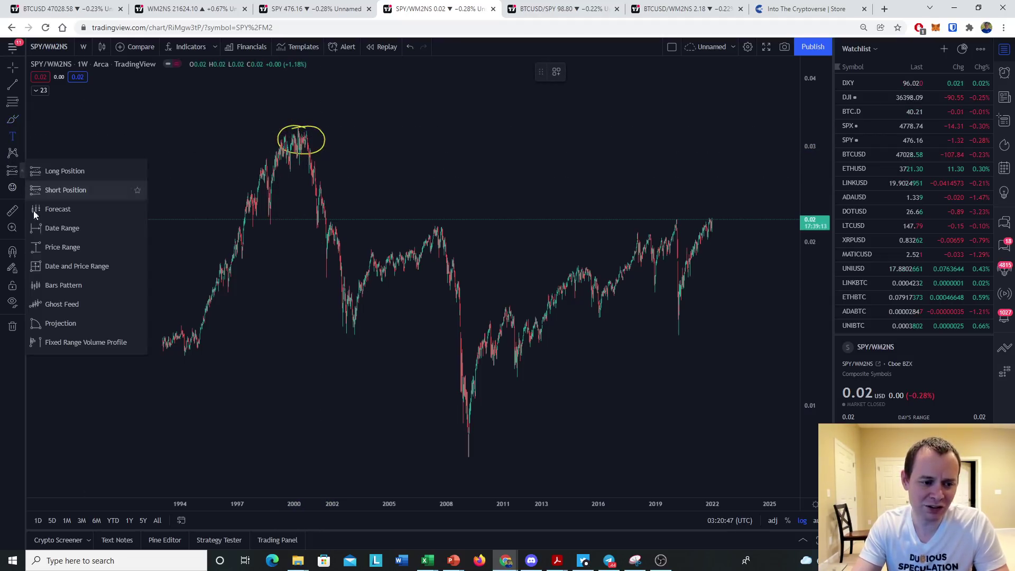
left_click(52, 245)
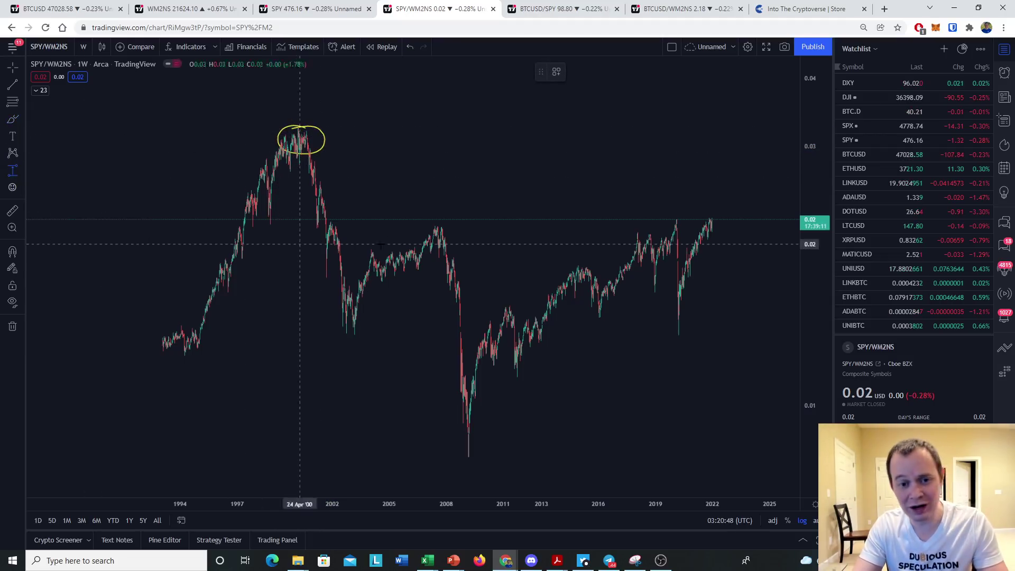
left_click(709, 219)
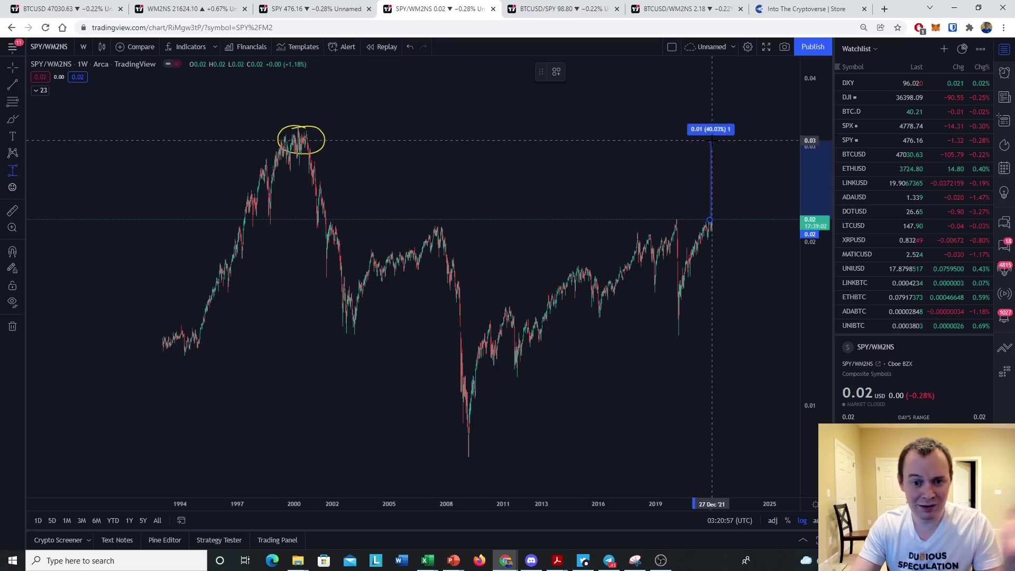
left_click(712, 132)
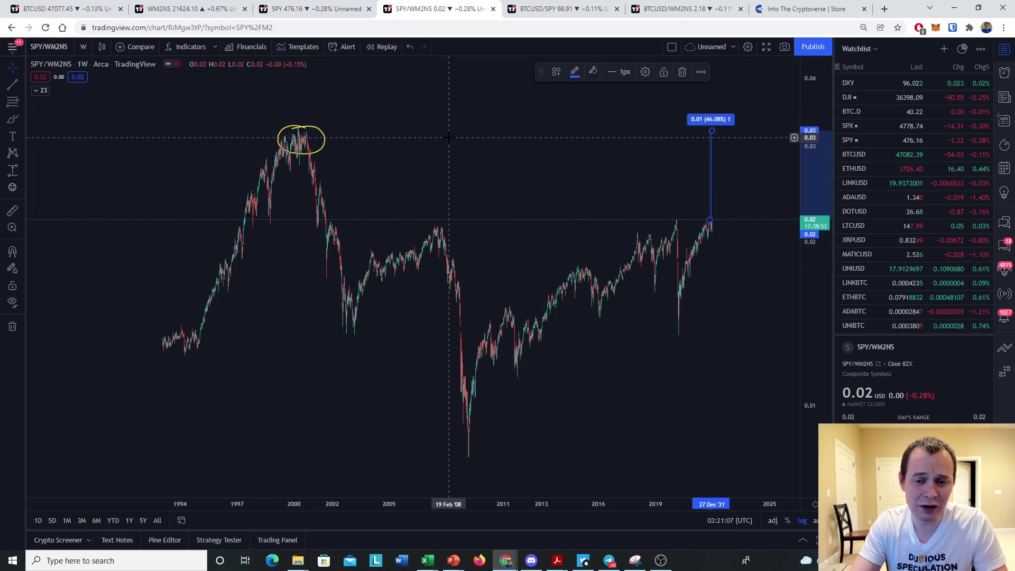
Step: Return to the SPY chart and remove all its drawings
left_click(292, 16)
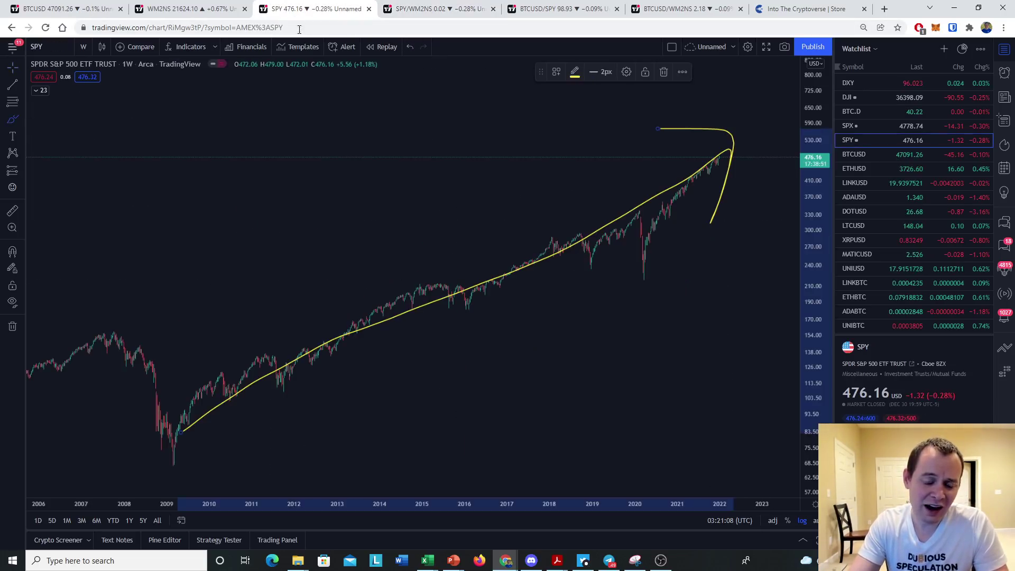
right_click(398, 395)
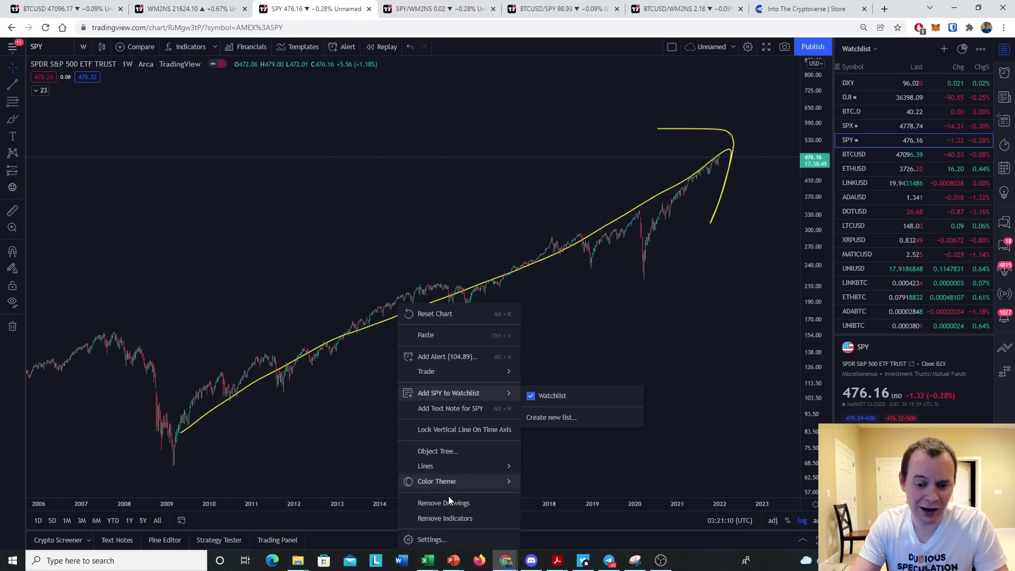
left_click(448, 497)
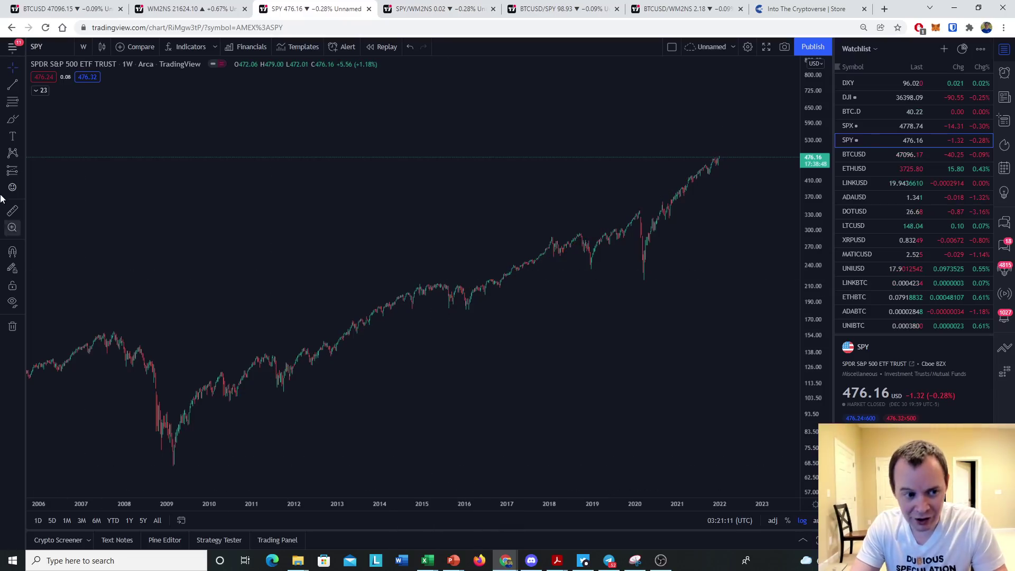
Step: On the SPY chart, place a price range about 46% upward from the latest price, and remove it
left_click(23, 169)
left_click(59, 247)
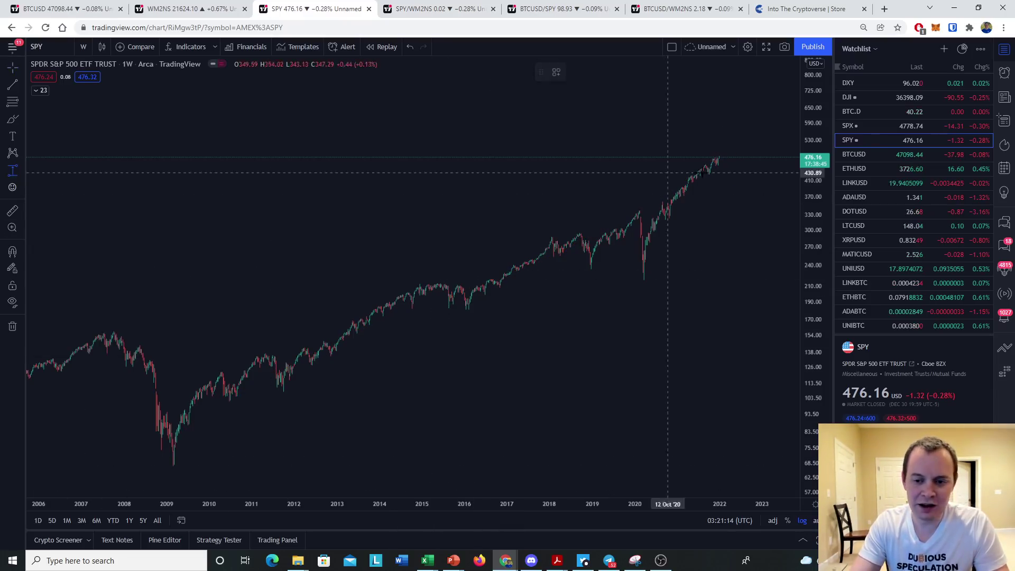
left_click(723, 157)
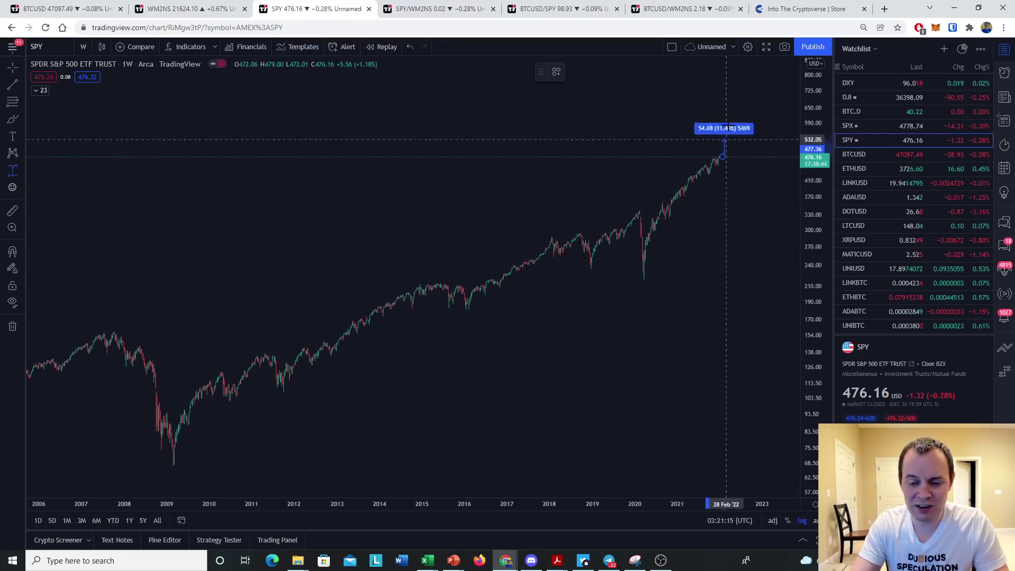
left_click(739, 97)
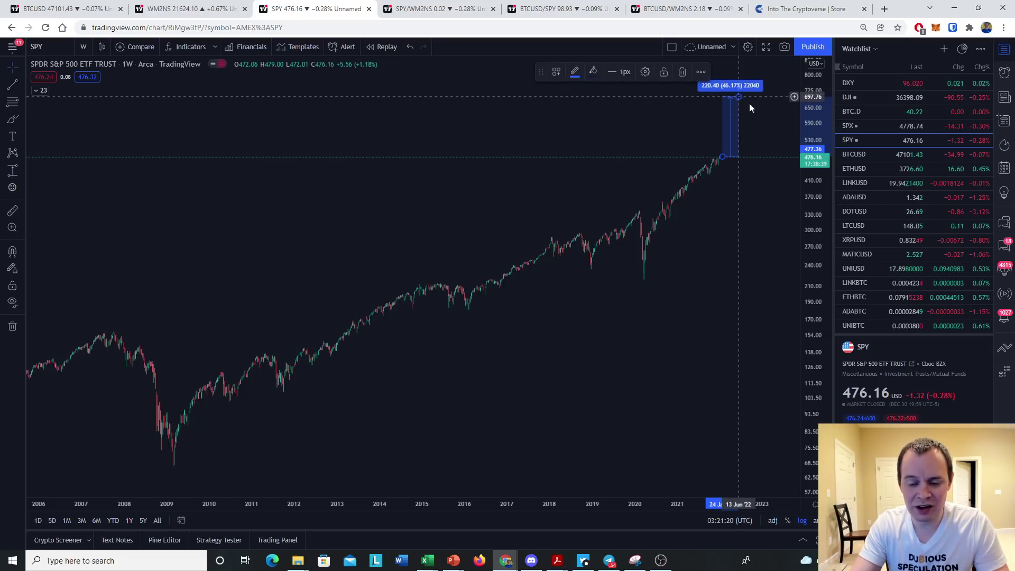
right_click(469, 181)
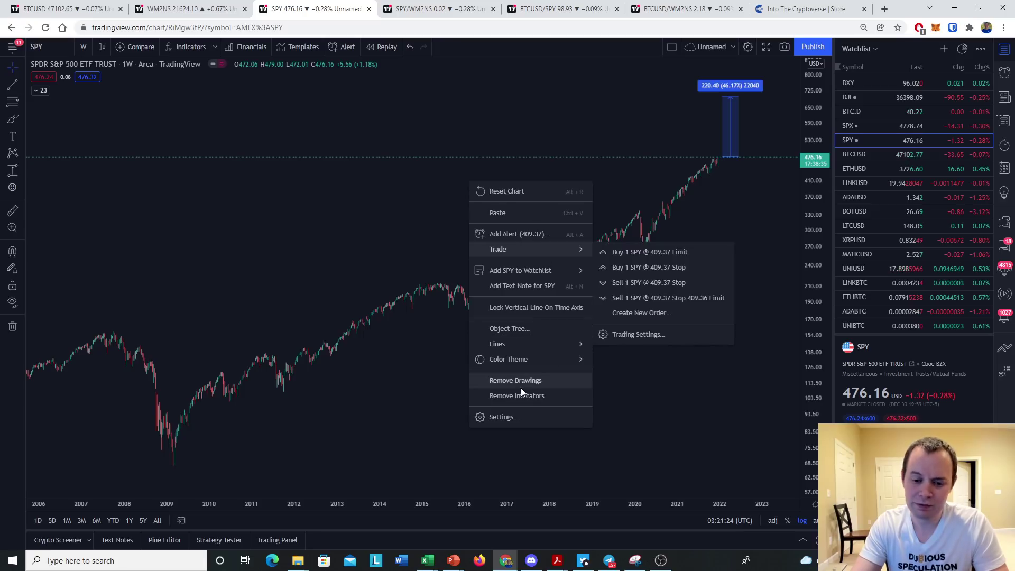
left_click(525, 386)
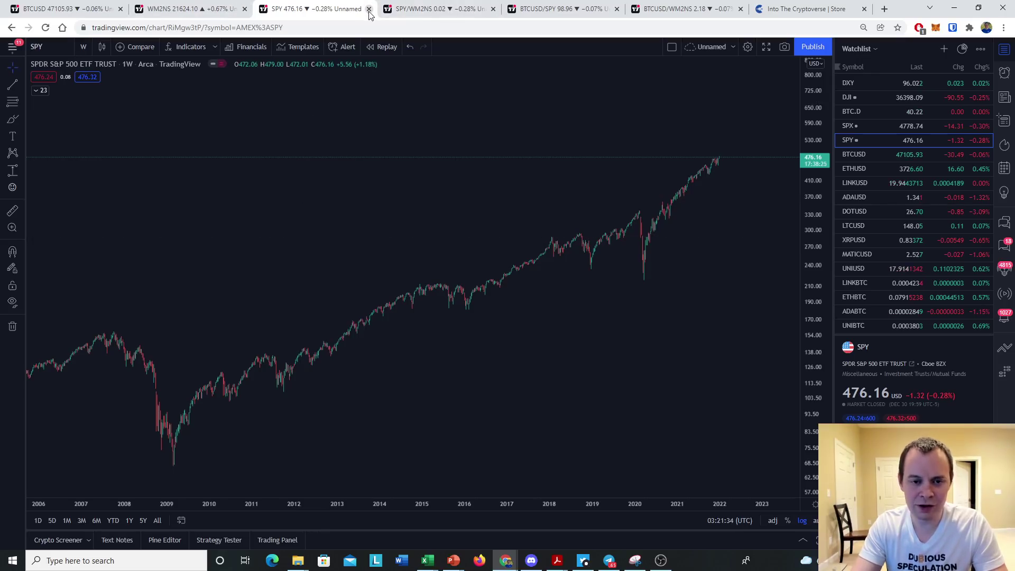
Step: Compare the BTCUSD, SPY/WM2NS and BTCUSD/WM2NS charts, and examine the full history of the BTCUSD/SPY ratio
left_click(62, 15)
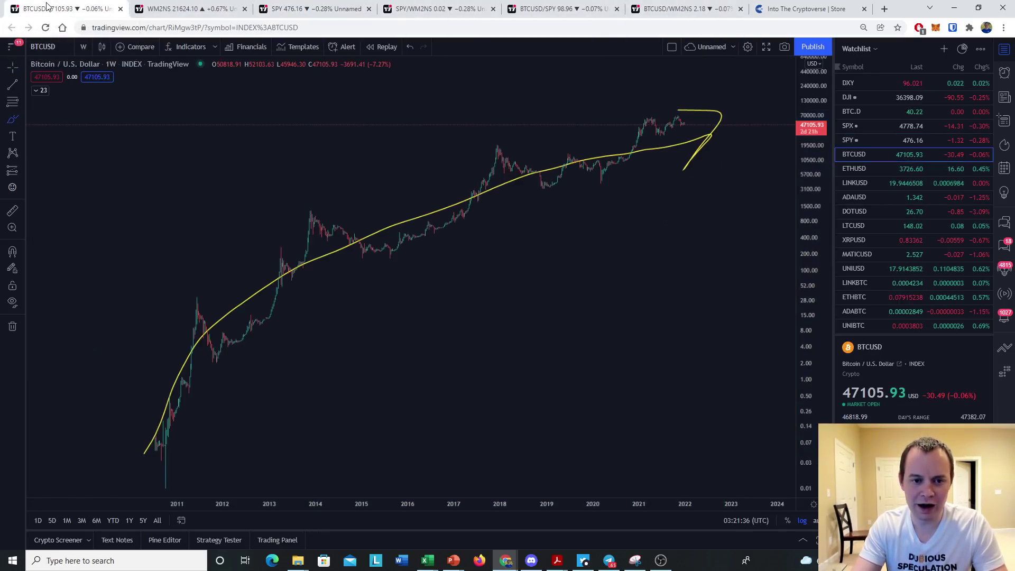
left_click(551, 11)
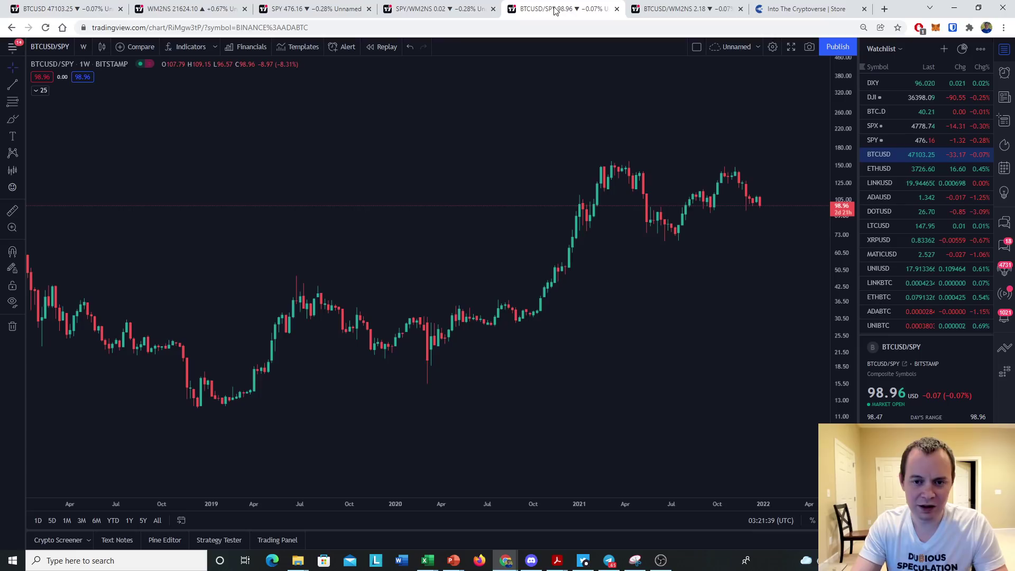
left_click(426, 9)
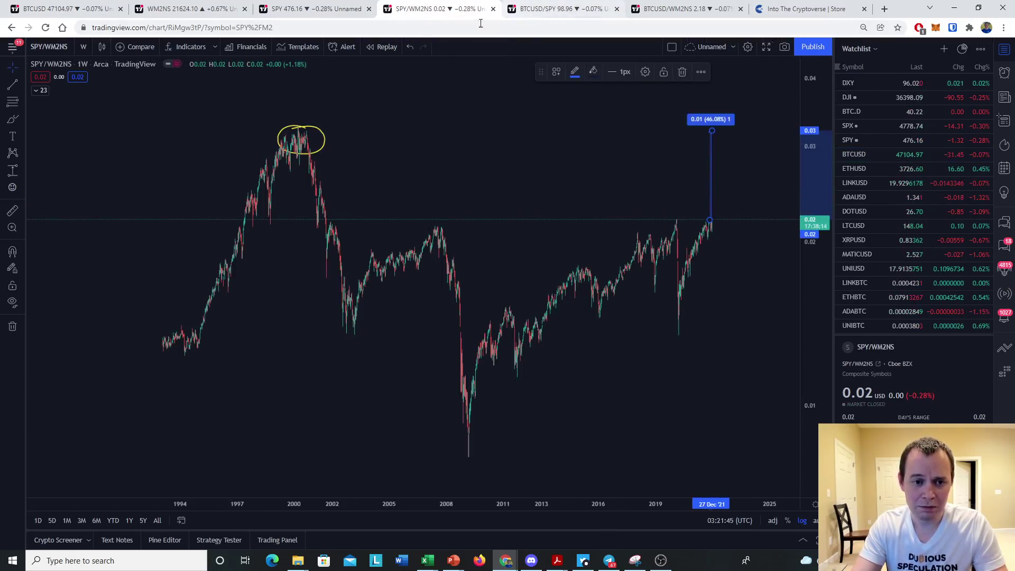
left_click(677, 9)
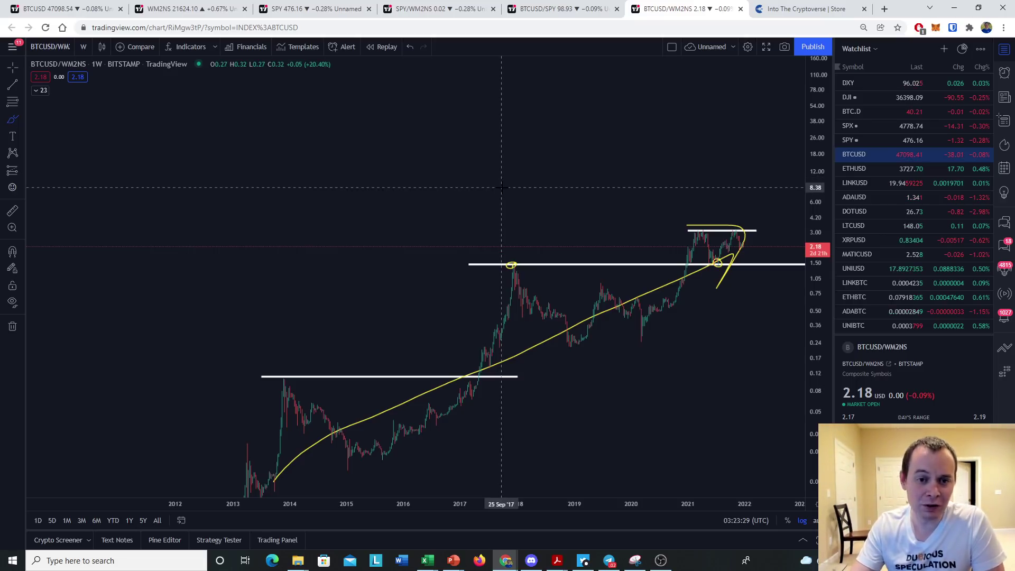
left_click(558, 8)
scroll(708, 275, "down", 3)
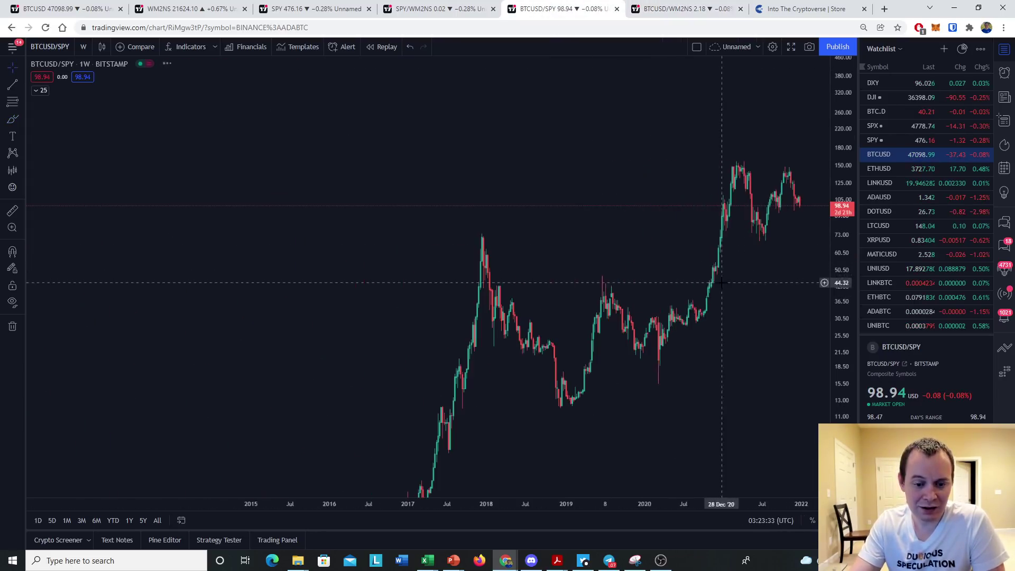
left_click_drag(258, 247, 646, 275)
scroll(830, 195, "down", 5)
key("alt+r")
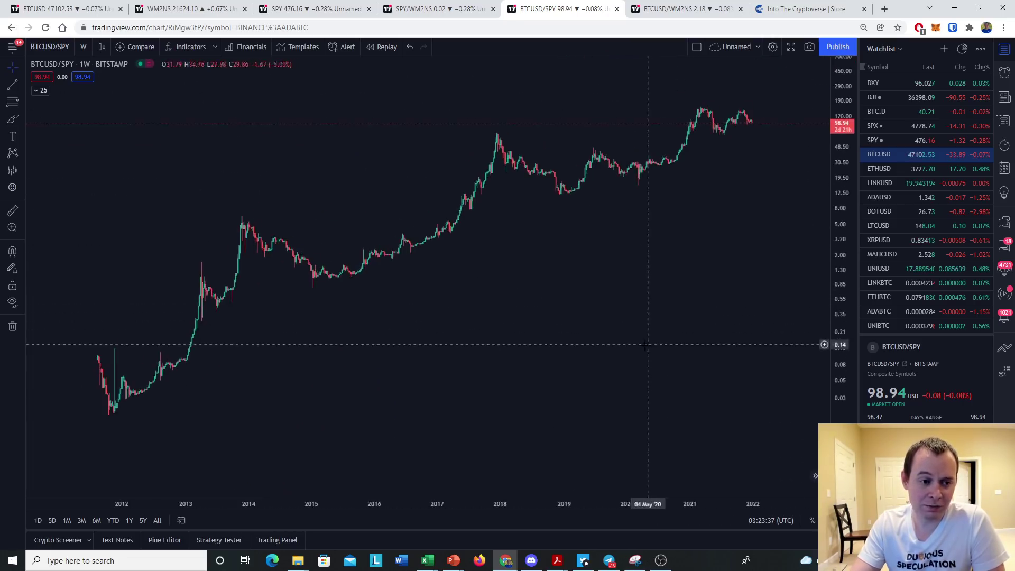
Step: Change the Bitcoin source in the BTCUSD/SPY ratio to INDEX, loading INDEX:BTCUSD/AMEX:SPY, and show its longer history
left_click(49, 46)
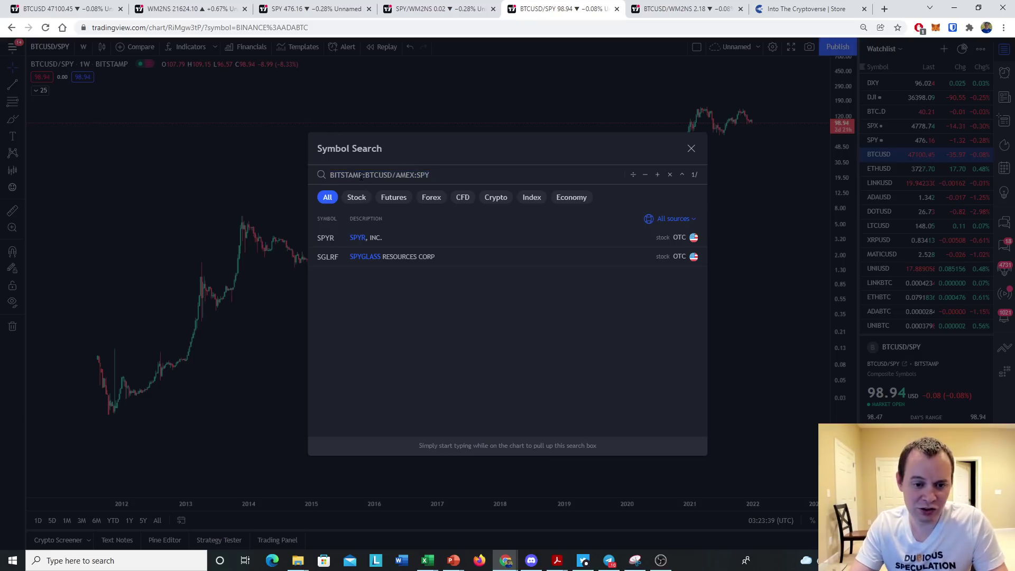
key("Left")
key("Right")
key("Right")
key("Right")
key("Right")
key("Right")
key("Right")
key("Right")
key("Right")
key("Right")
key("BackSpace")
key("BackSpace")
key("BackSpace")
key("BackSpace")
key("BackSpace")
key("BackSpace")
key("BackSpace")
key("BackSpace")
type("INDEX")
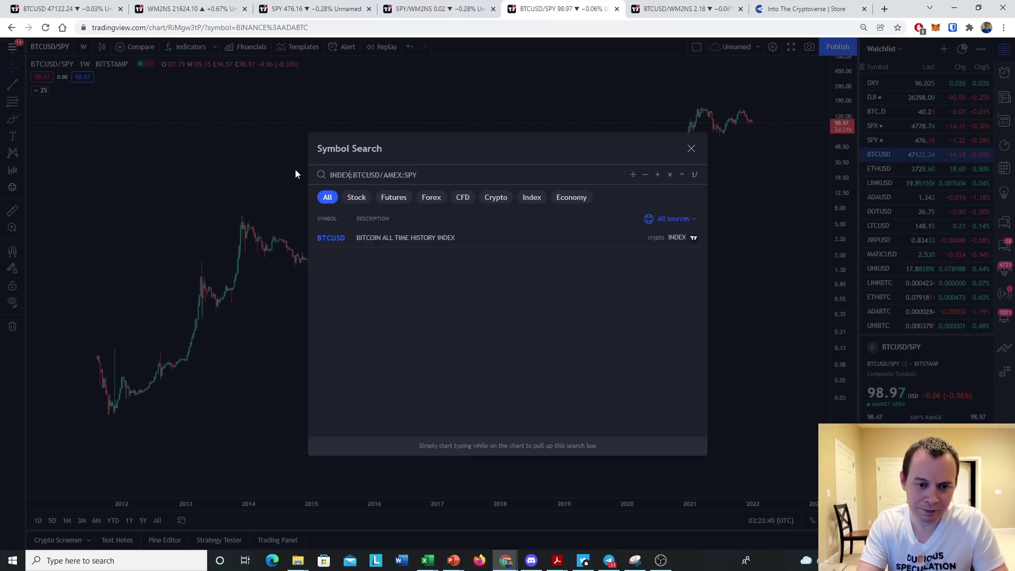
key("Return")
scroll(814, 183, "down", 6)
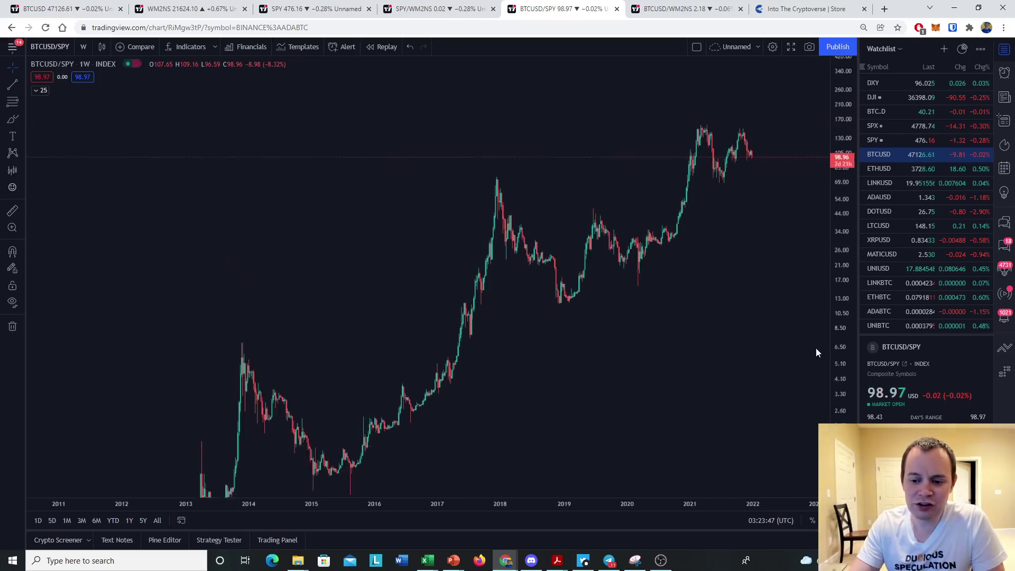
Step: Brush a rising freehand stroke along the full BTCUSD/SPY history, from the 2011 prices to the 2021 highs
scroll(808, 188, "down", 4)
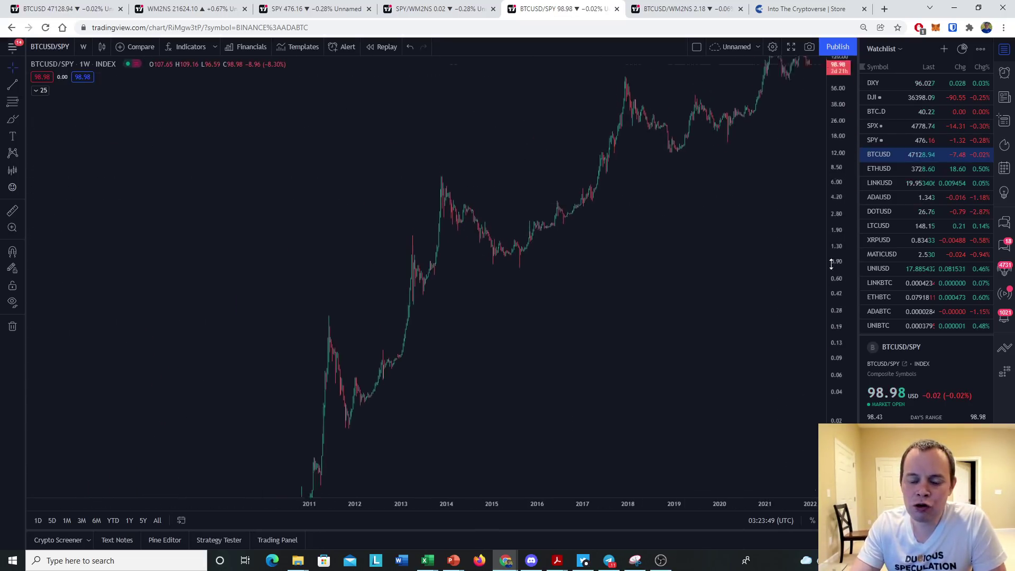
left_click_drag(713, 340, 619, 336)
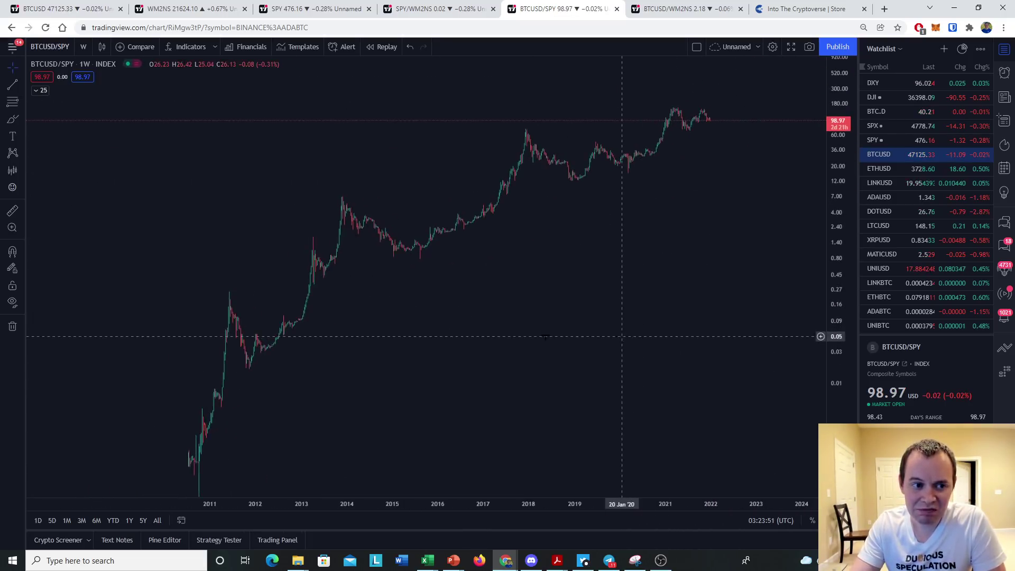
left_click(13, 119)
mouse_move(220, 385)
left_mouse_down()
mouse_move(356, 275)
mouse_move(700, 131)
mouse_move(670, 76)
left_mouse_up()
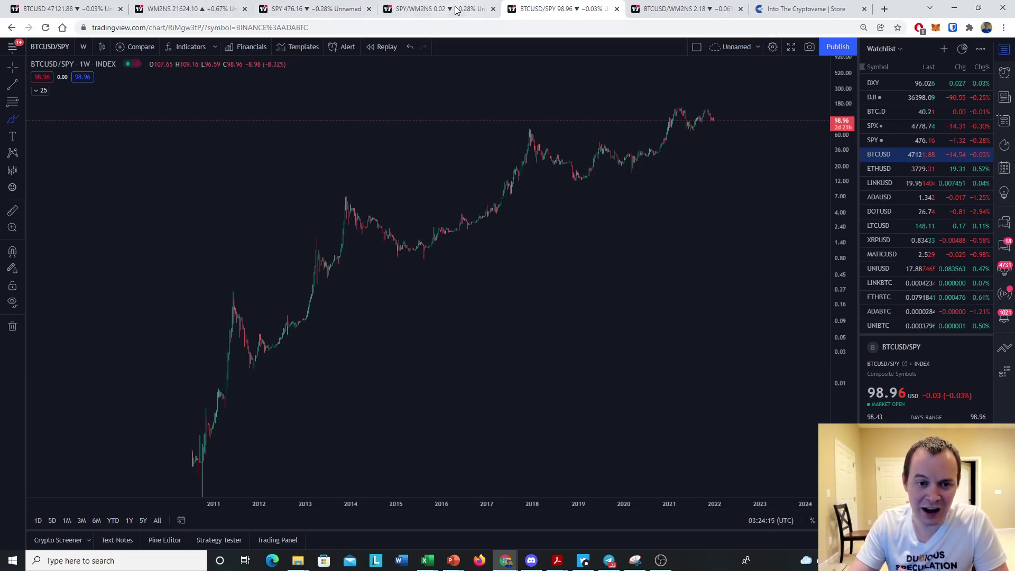
Step: Compare the long-term SPY chart with the BTCUSD/SPY ratio, and examine the ratio's 2019 to 2021 weekly candles
left_click(307, 9)
scroll(600, 328, "down", 3)
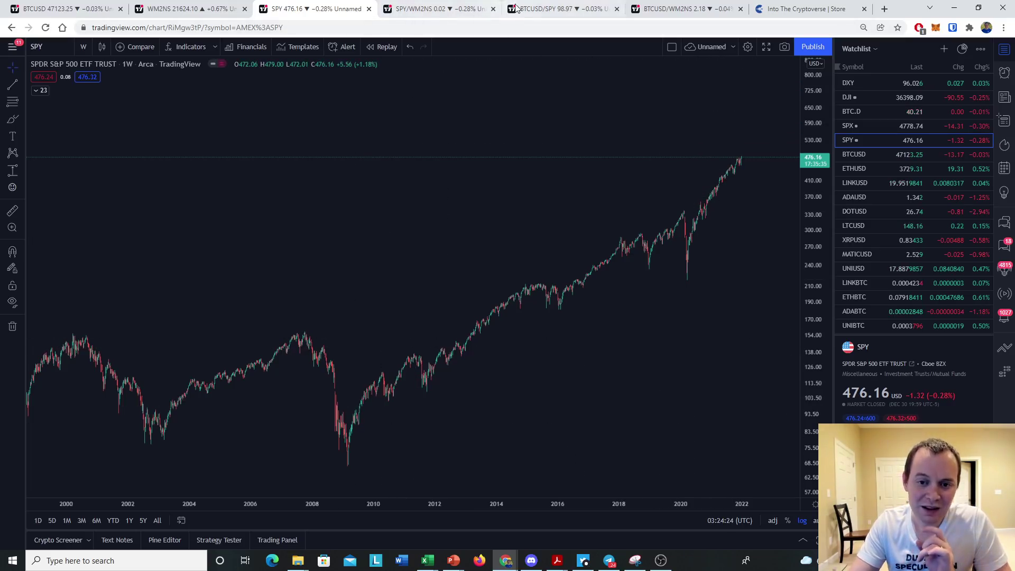
left_click(535, 9)
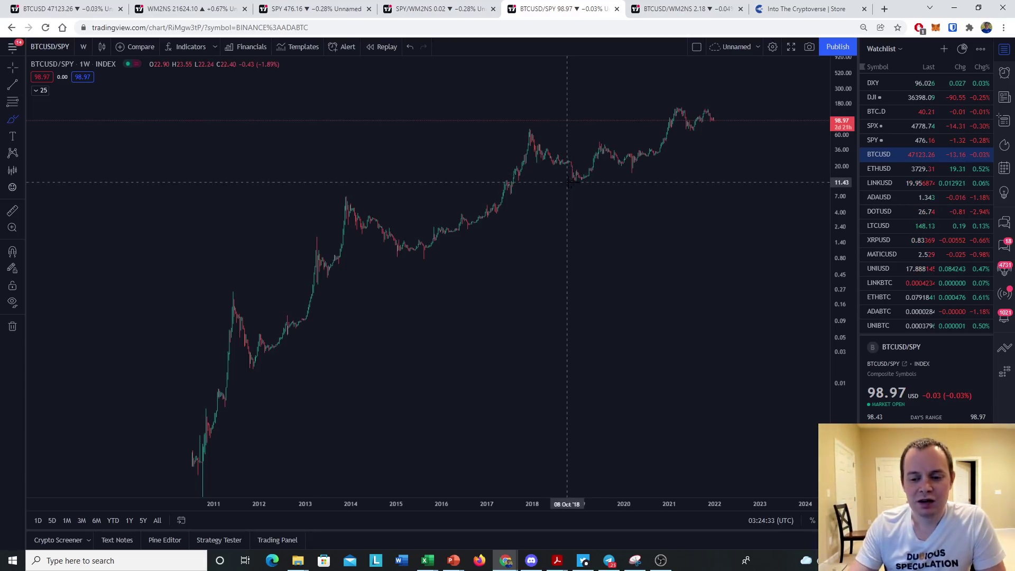
scroll(582, 204, "up", 3)
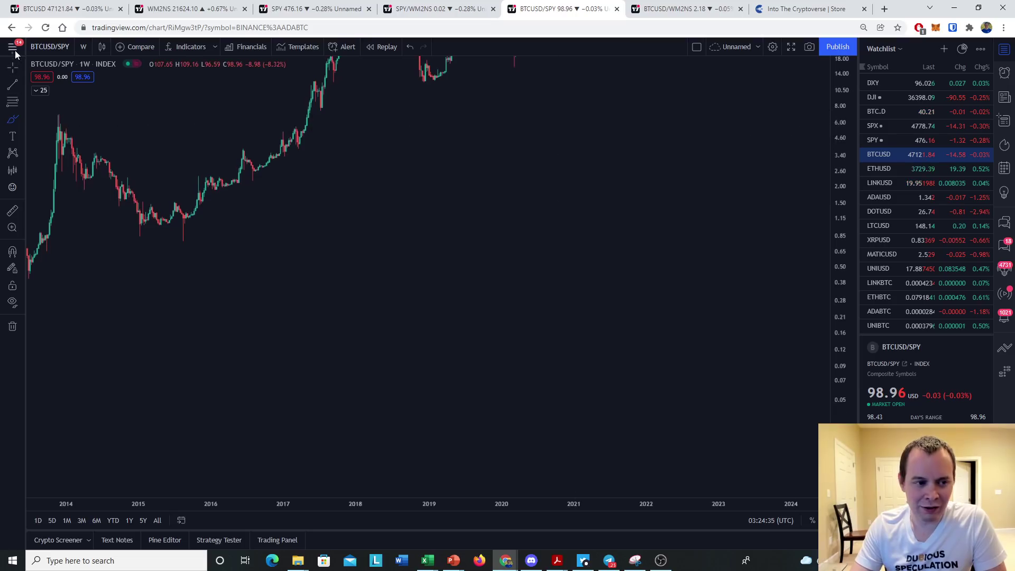
scroll(529, 296, "up", 5)
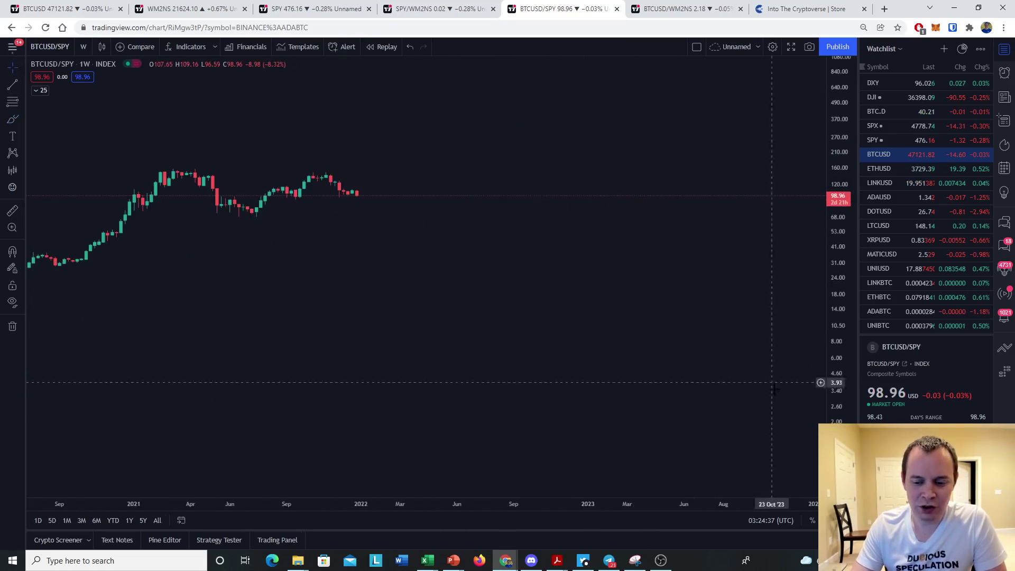
left_click_drag(307, 212, 598, 317)
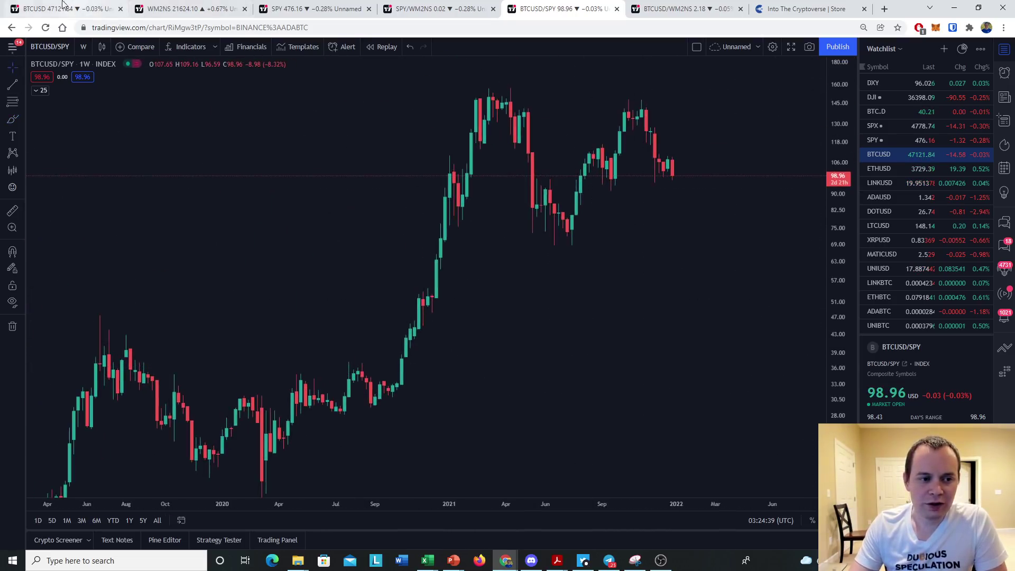
Step: Return to the BTCUSD chart and remove all its drawings
left_click(34, 5)
right_click(474, 182)
left_click(520, 377)
Step: Brush circles around the September 2021 lows and the December 2021 candles on the BTCUSD chart
scroll(579, 291, "up", 3)
left_click_drag(807, 274, 675, 292)
scroll(675, 293, "up", 5)
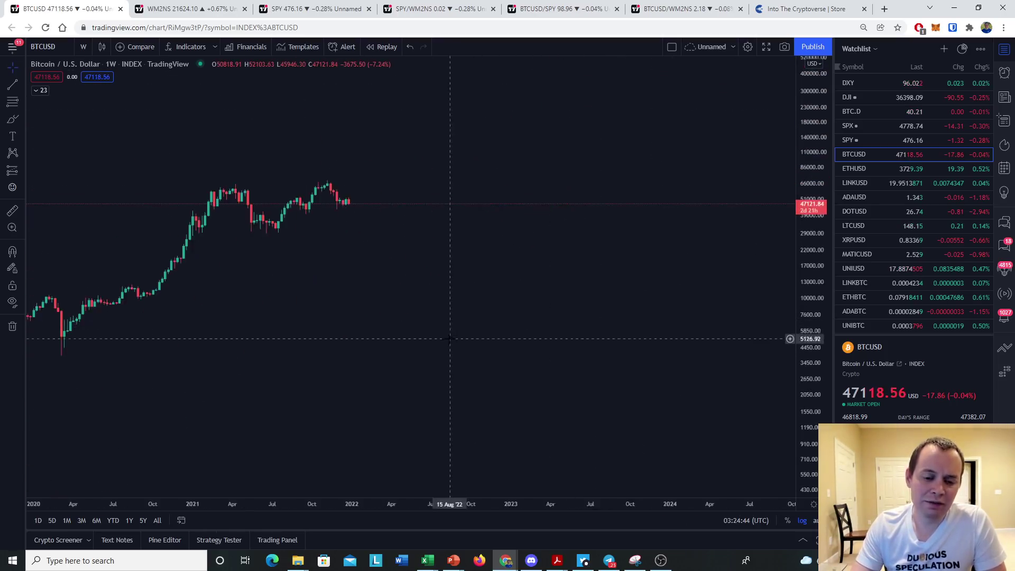
left_click_drag(808, 413, 808, 318)
scroll(559, 222, "up", 3)
left_click_drag(559, 222, 584, 301)
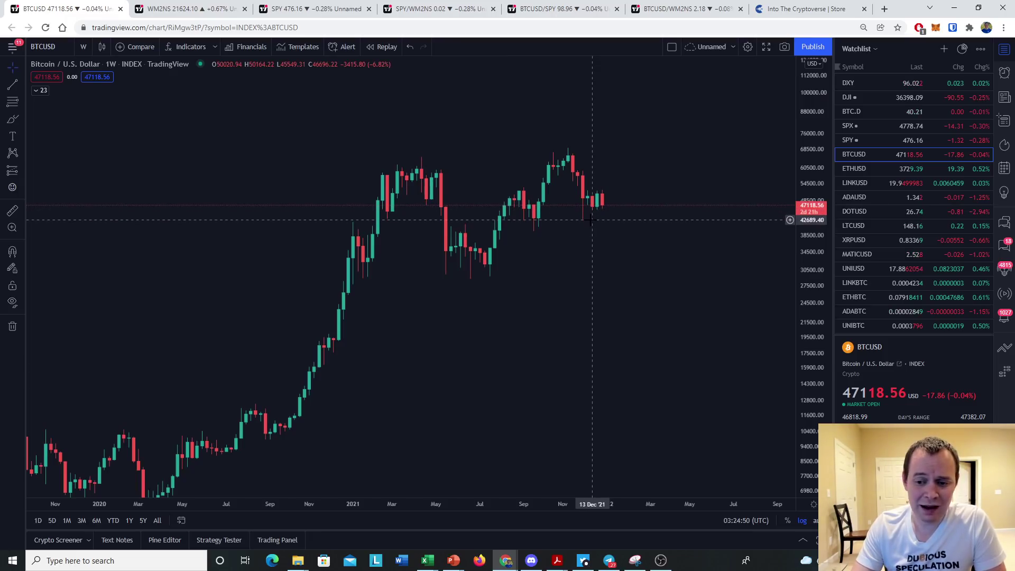
scroll(582, 320, "up", 3)
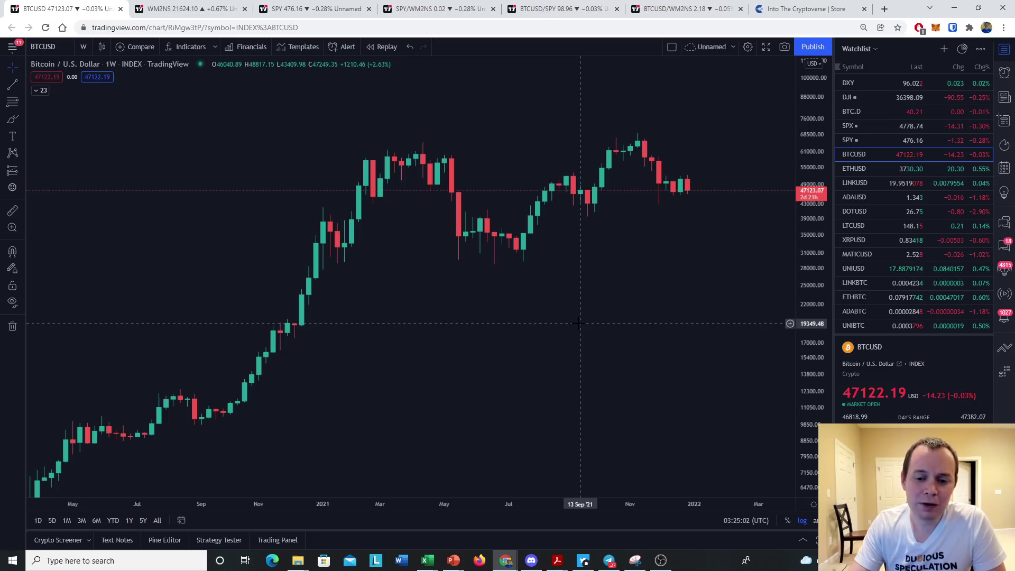
left_click_drag(626, 279, 611, 298)
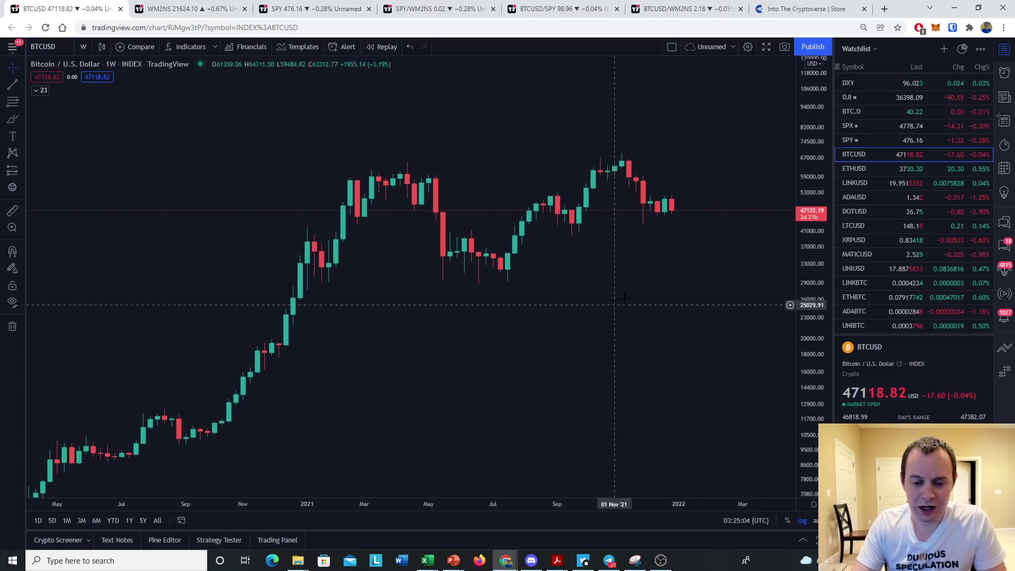
left_click(12, 119)
mouse_move(588, 246)
left_mouse_down()
mouse_move(560, 212)
mouse_move(584, 244)
left_mouse_up()
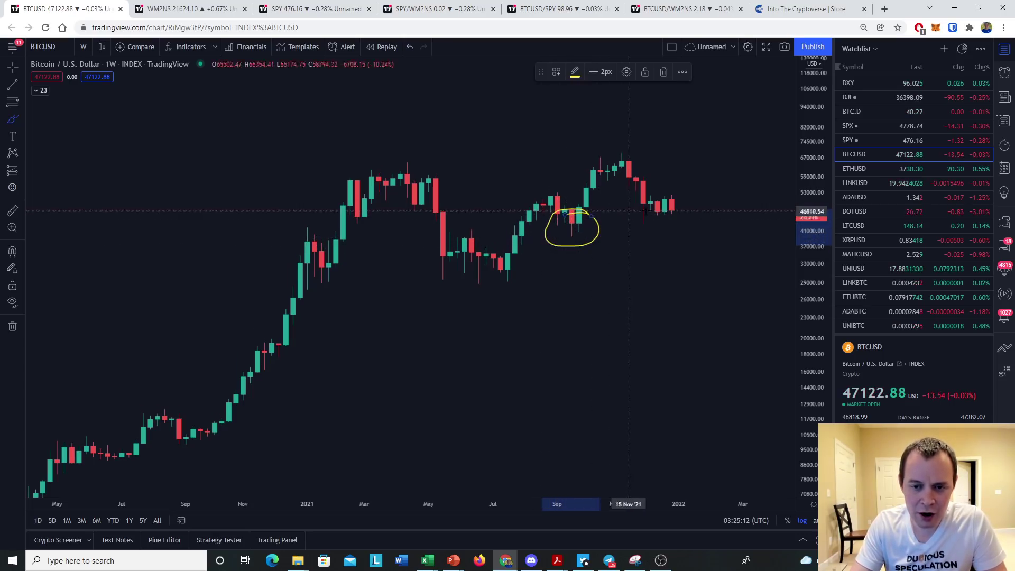
mouse_move(679, 197)
left_mouse_down()
mouse_move(629, 219)
mouse_move(677, 208)
left_mouse_up()
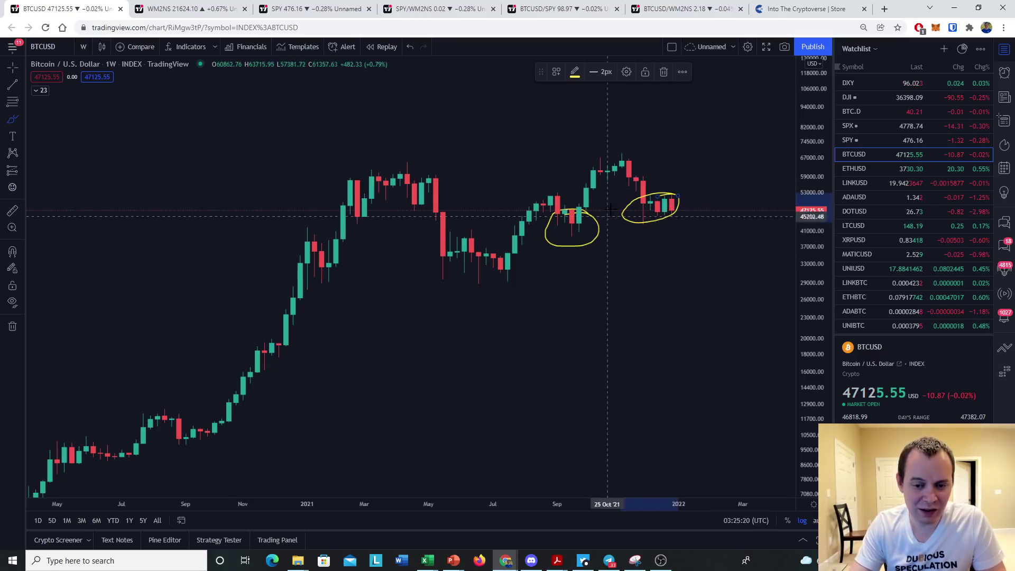
Step: Remove the circles around the September and December 2021 candles from the BTCUSD chart
left_click(664, 74)
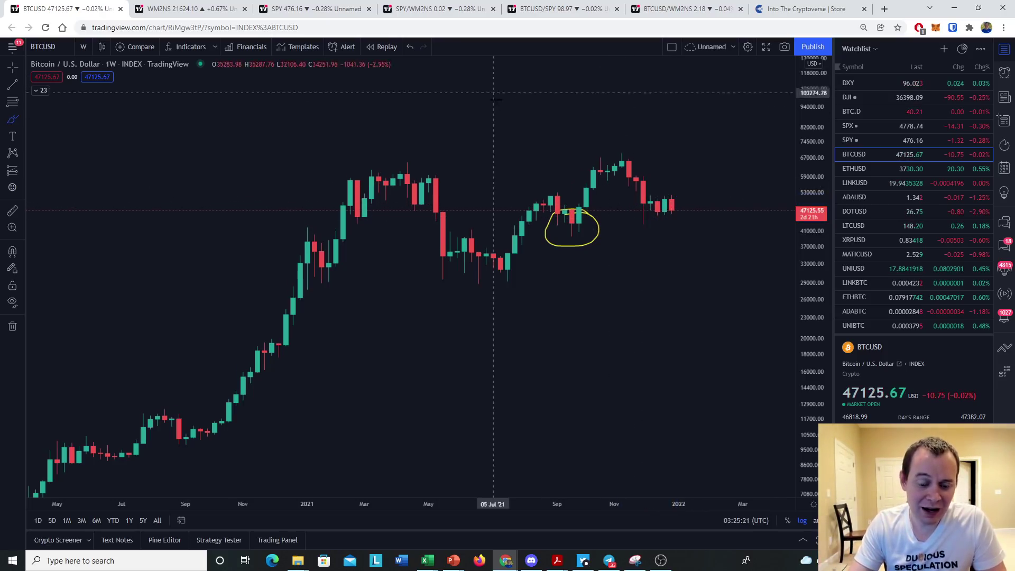
right_click(684, 196)
left_click(729, 395)
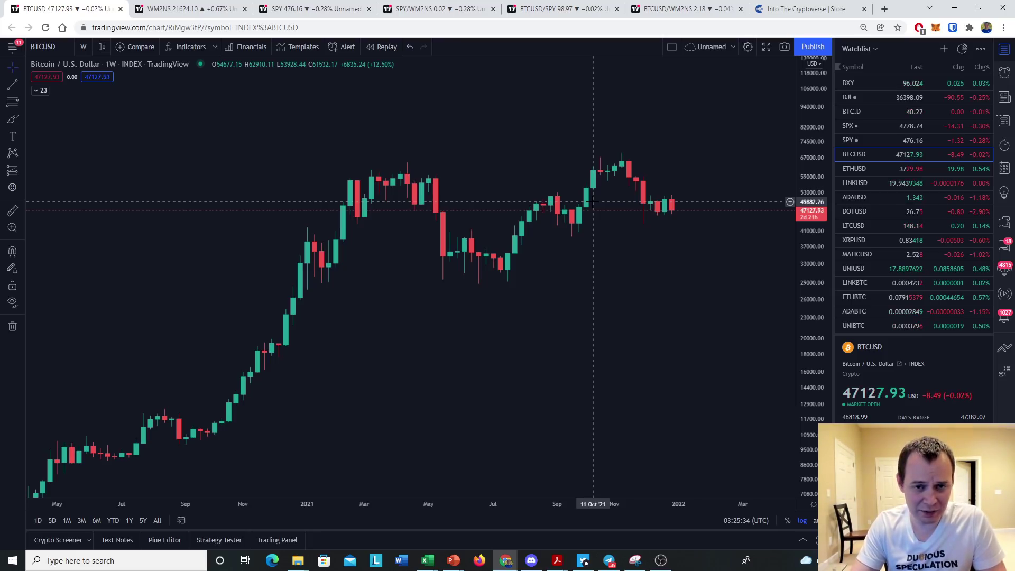
Step: Show the first Bitcoin Bull Market Support indicator on the BTCUSD chart
left_click(39, 90)
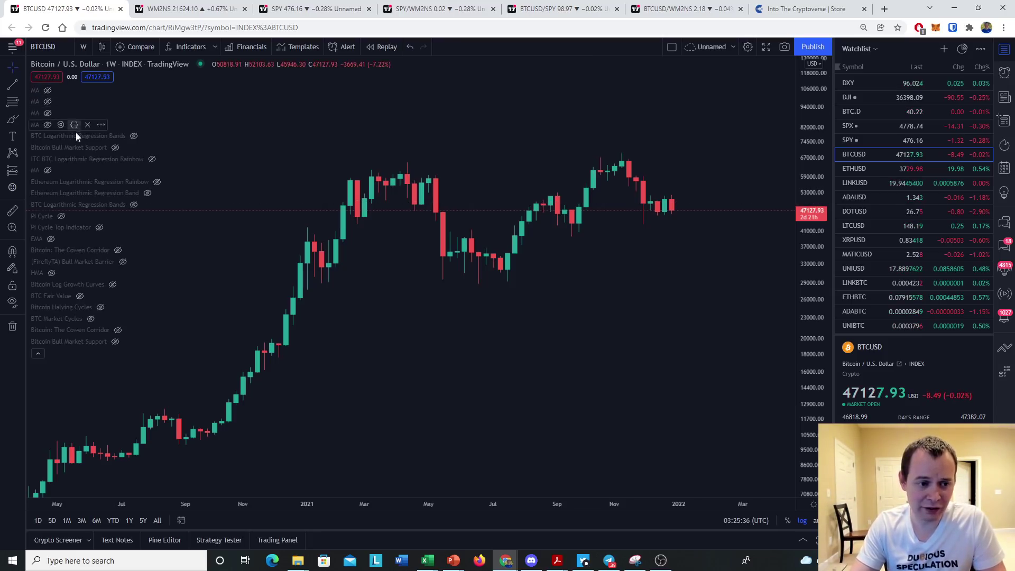
left_click(112, 150)
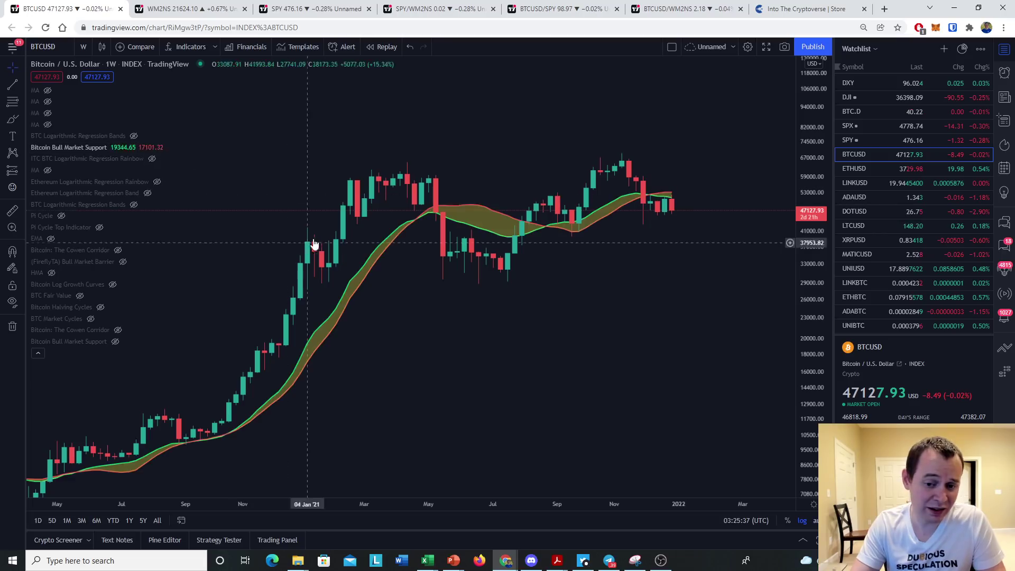
Step: Brush a circle around BTCUSD's September 2021 low and a line from there to the latest candles, and undo both
left_click(10, 120)
left_click_drag(580, 210, 581, 213)
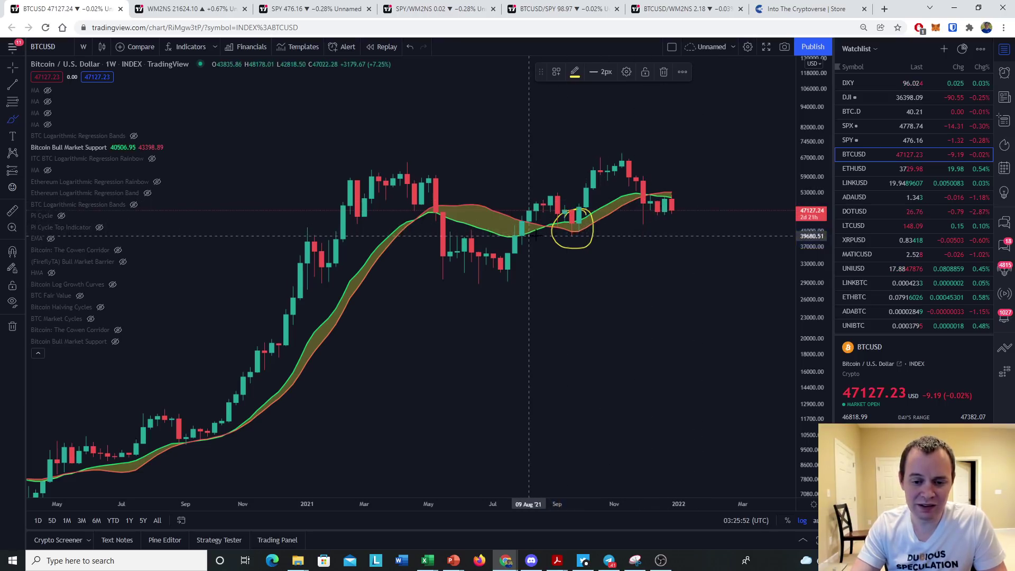
left_click_drag(531, 235, 674, 231)
key("ctrl+z")
key("ctrl+z")
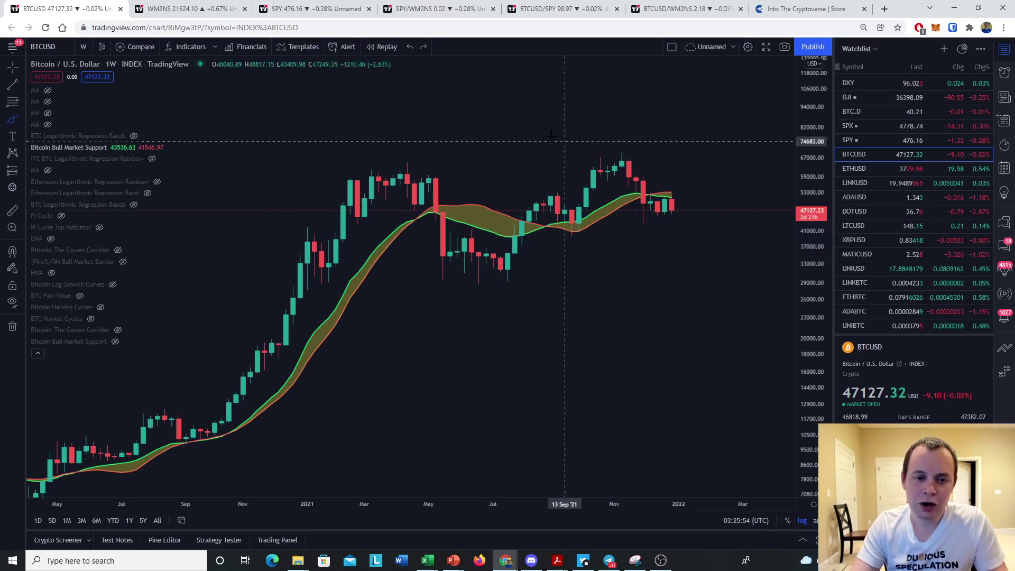
Step: On the BTCUSD/SPY chart, brush a horizontal line from the September 2021 lows past the latest candle, and circle the September dip
left_click(552, 9)
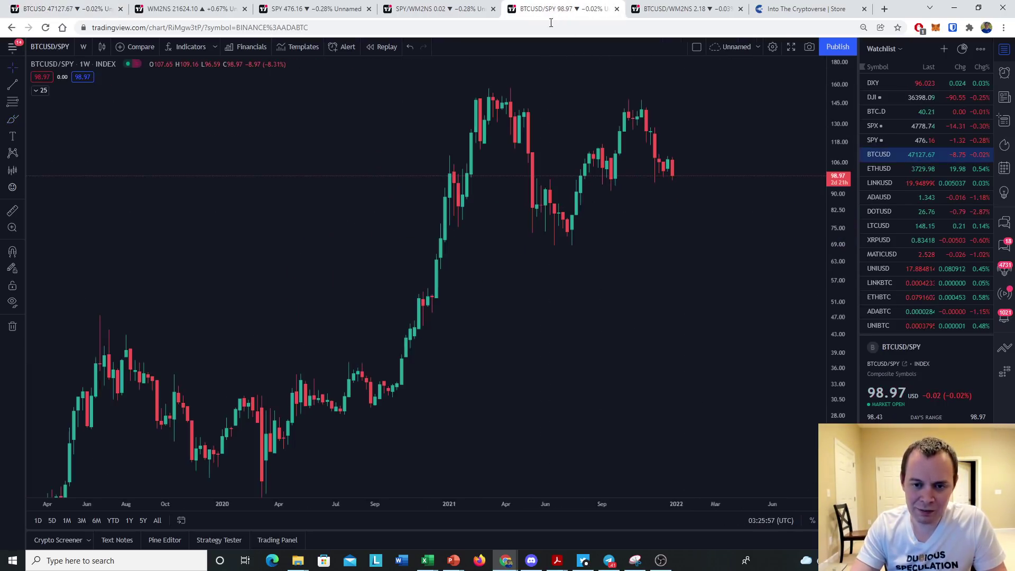
scroll(642, 159, "up", 2)
left_click(13, 119)
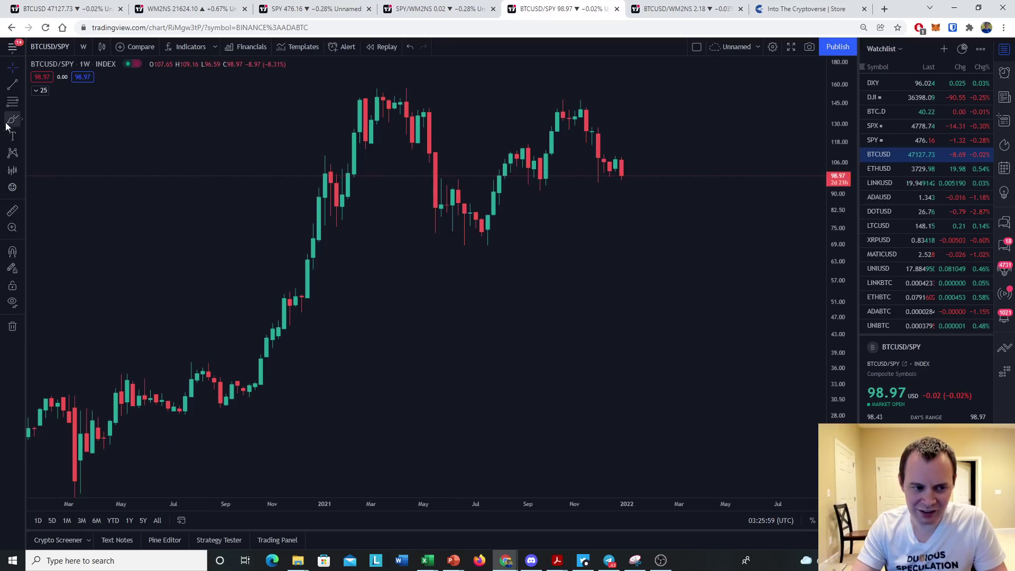
left_click_drag(518, 179, 665, 178)
left_click_drag(557, 153, 562, 158)
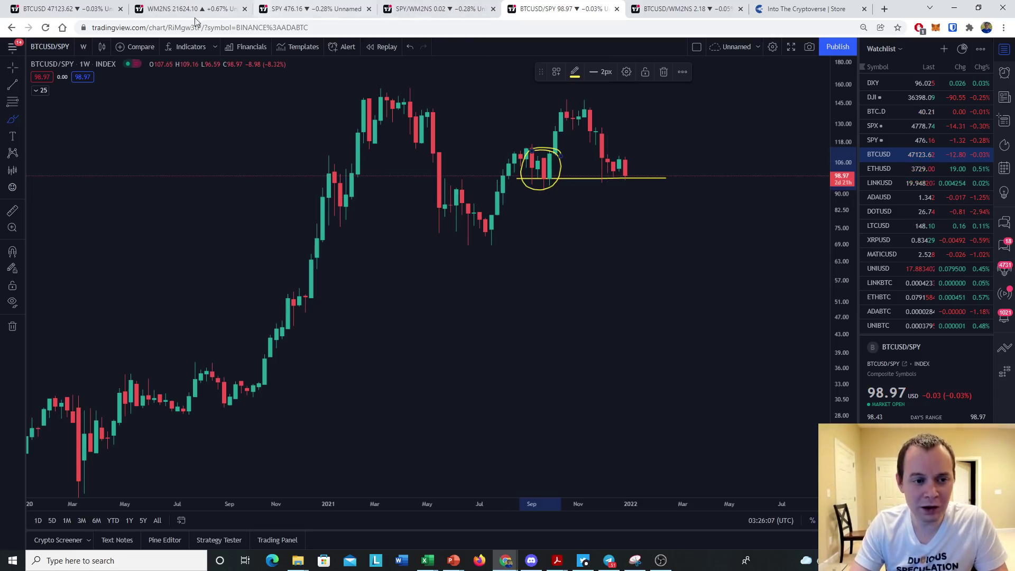
Step: Circle the September 2021 low on the BTCUSD chart and the December 2021 candles on the BTCUSD/SPY chart
left_click(69, 6)
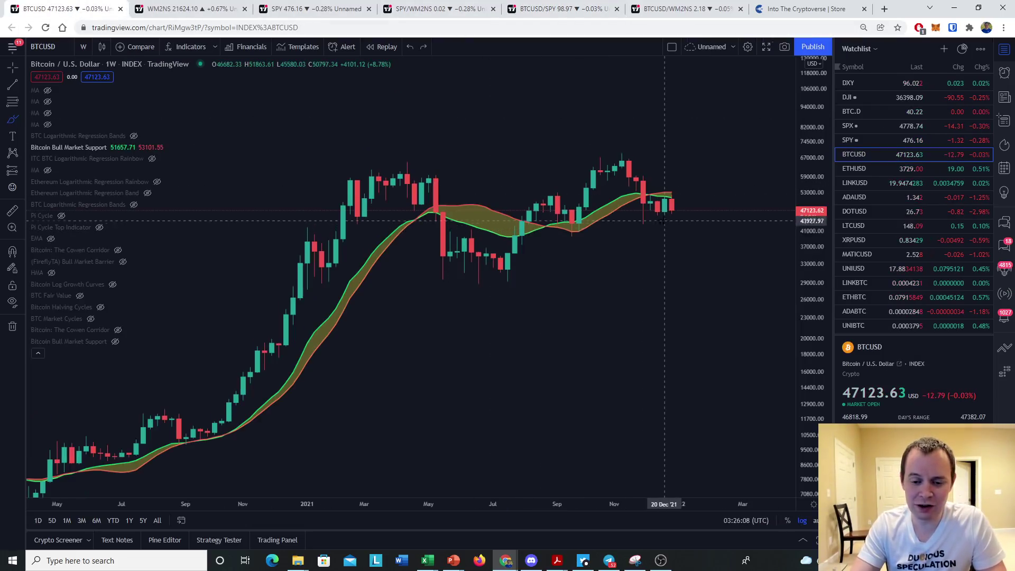
left_click_drag(553, 225, 585, 214)
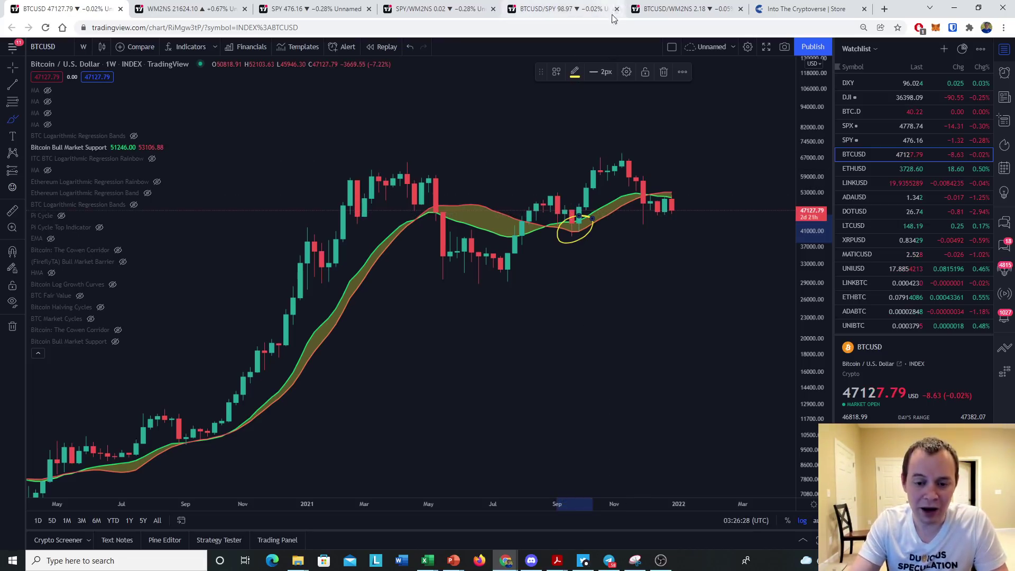
left_click(555, 11)
mouse_move(628, 156)
left_mouse_down()
mouse_move(603, 170)
mouse_move(632, 159)
left_mouse_up()
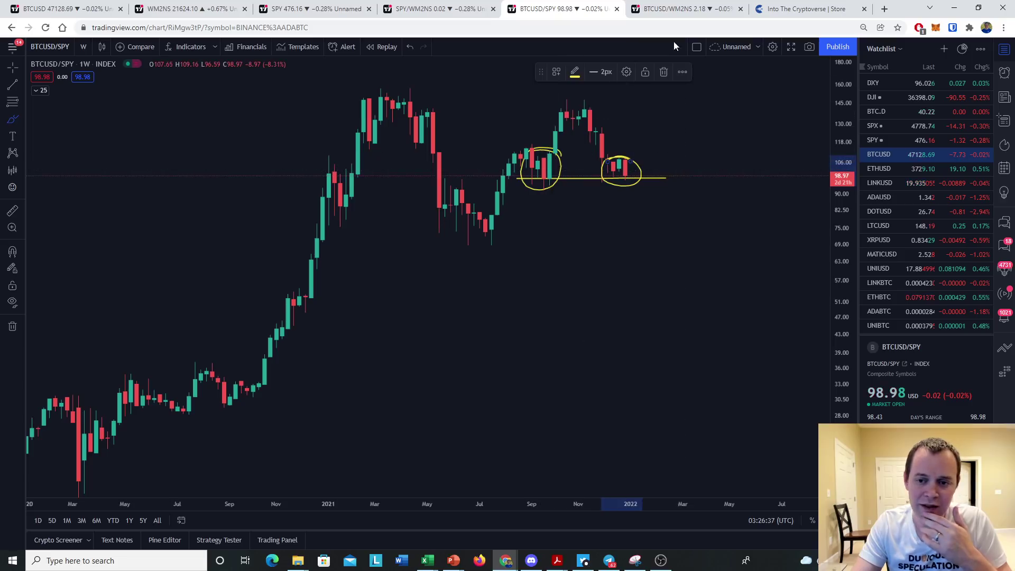
Step: Review the SPY/WM2NS chart's history, and compare it with the marked recent lows on the BTCUSD/SPY chart
left_click(436, 9)
left_click_drag(679, 226, 514, 162)
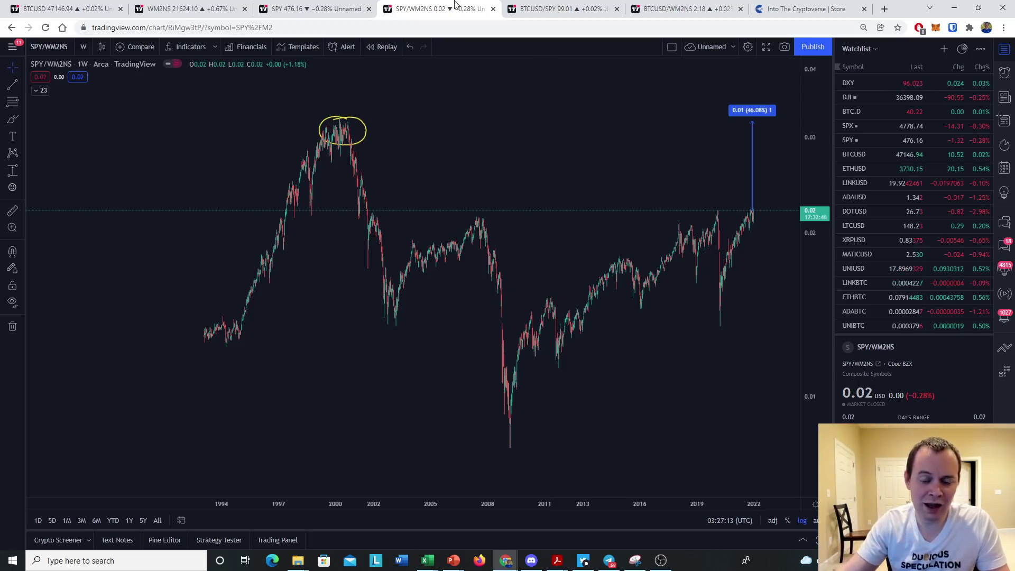
left_click(560, 8)
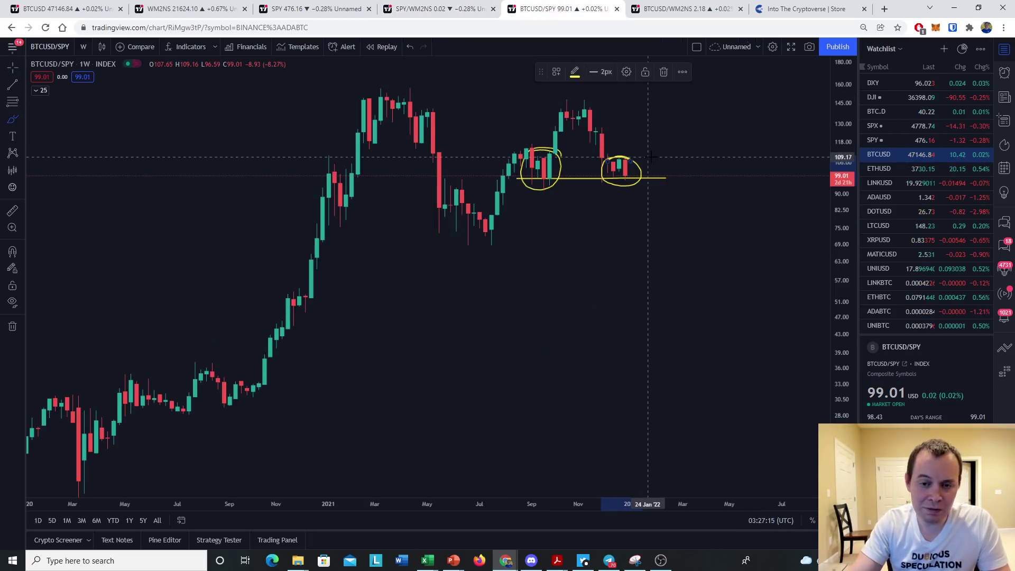
left_click_drag(553, 318, 621, 324)
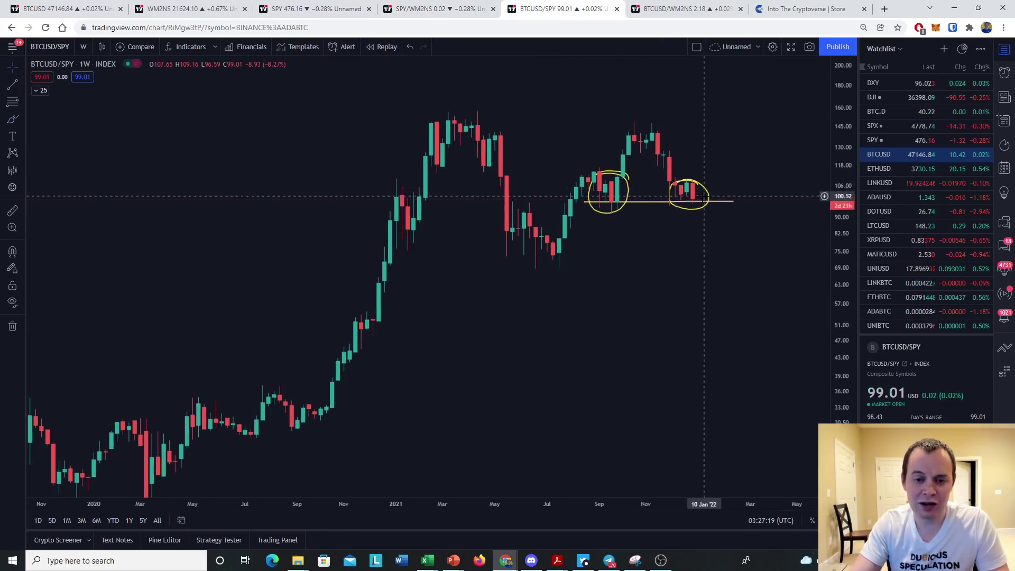
scroll(703, 207, "up", 1)
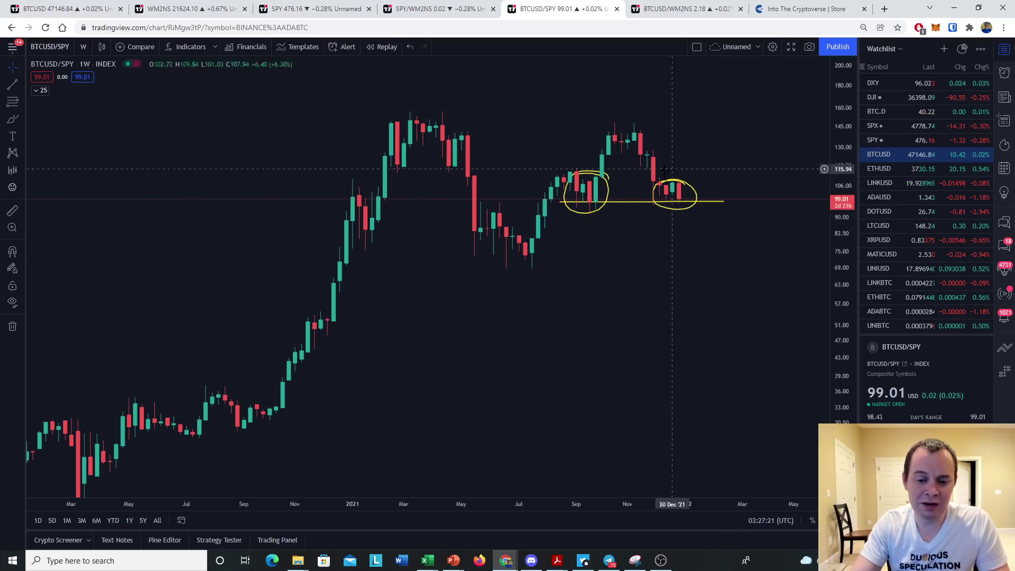
Step: Remove all drawings from the BTCUSD/SPY chart, and brush a horizontal line under the September 2021 lows at about 92
right_click(474, 281)
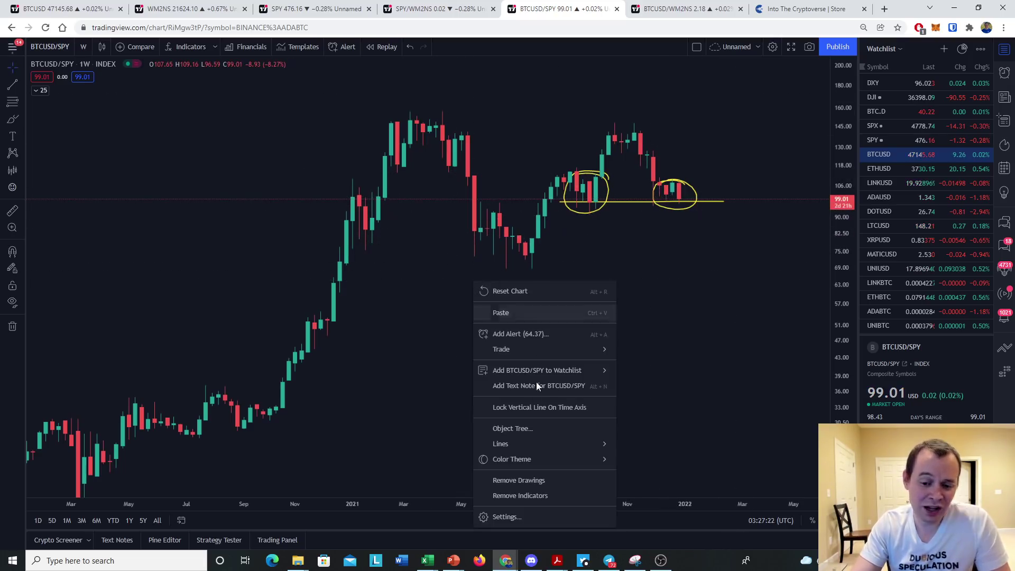
left_click(531, 480)
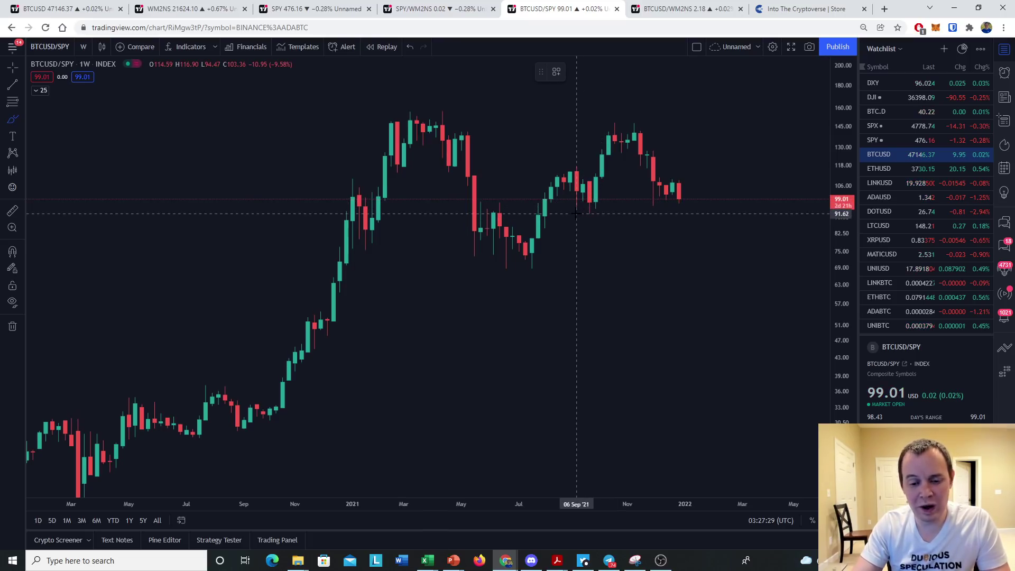
left_click_drag(564, 214, 724, 212)
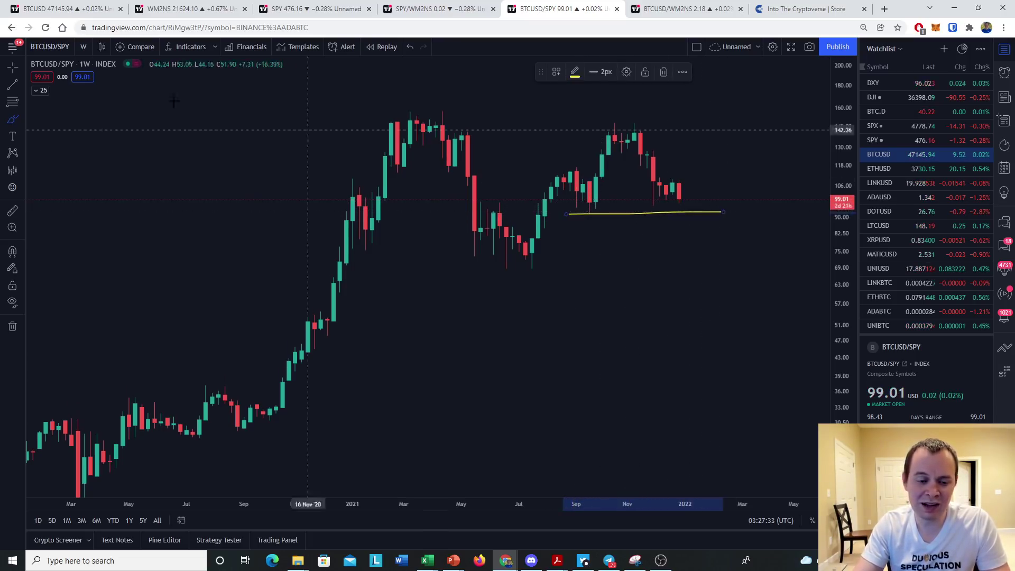
Step: Place a Price Range measurement on the BTCUSD/SPY chart from about 99.3 down to the yellow line at about 92.5
left_click(20, 170)
left_click(61, 245)
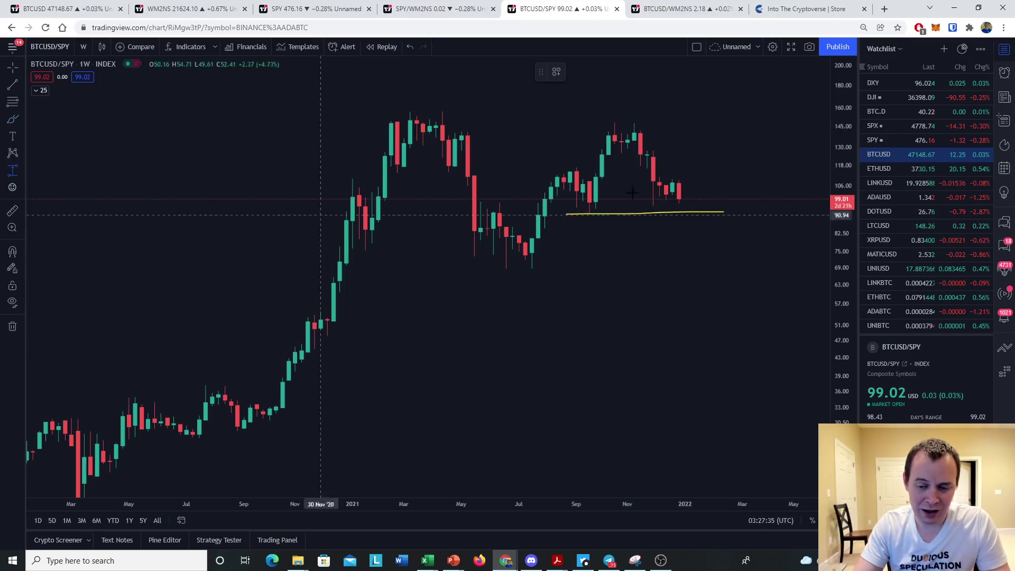
left_click(692, 200)
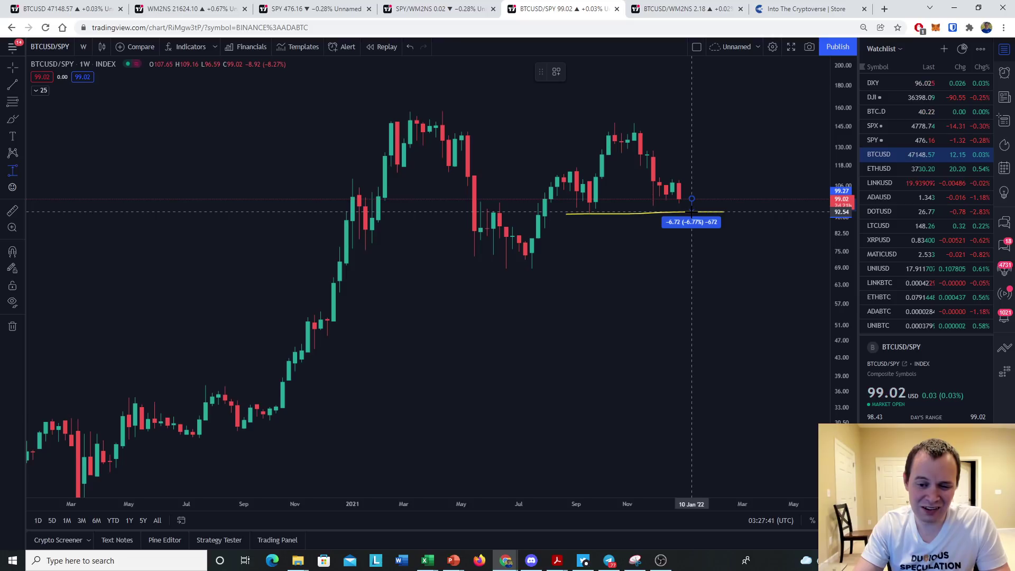
left_click(692, 212)
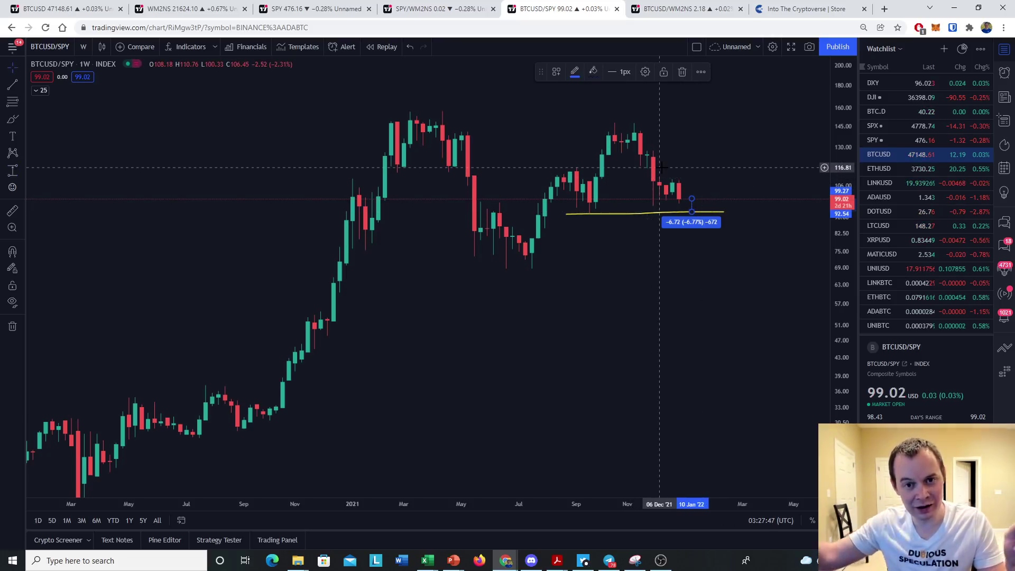
Step: On the SPY chart, show the Bitcoin Bull Market Support indicator and examine the 2020 to 2021 candles against its band
key("ctrl+3")
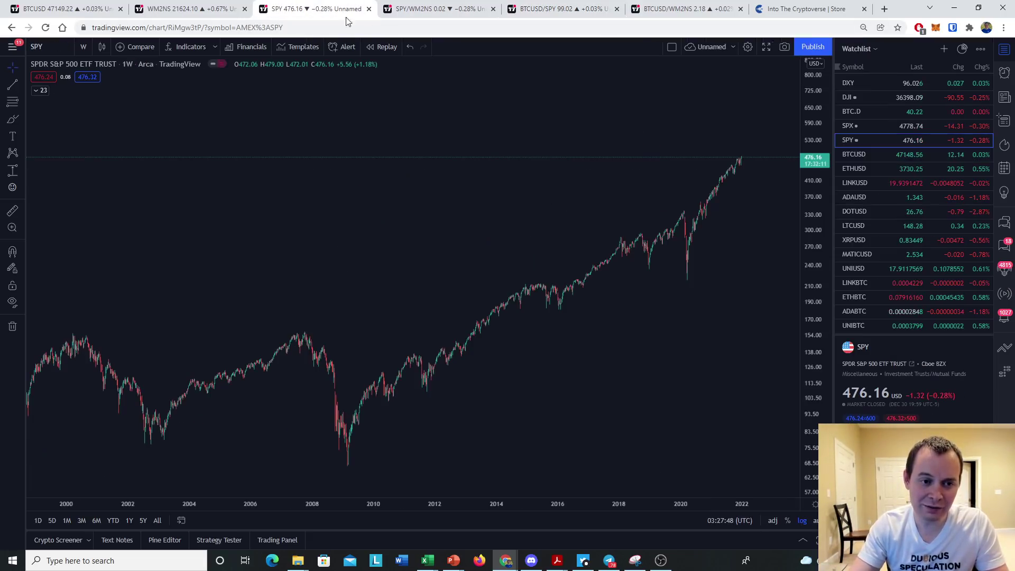
scroll(714, 191, "up", 3)
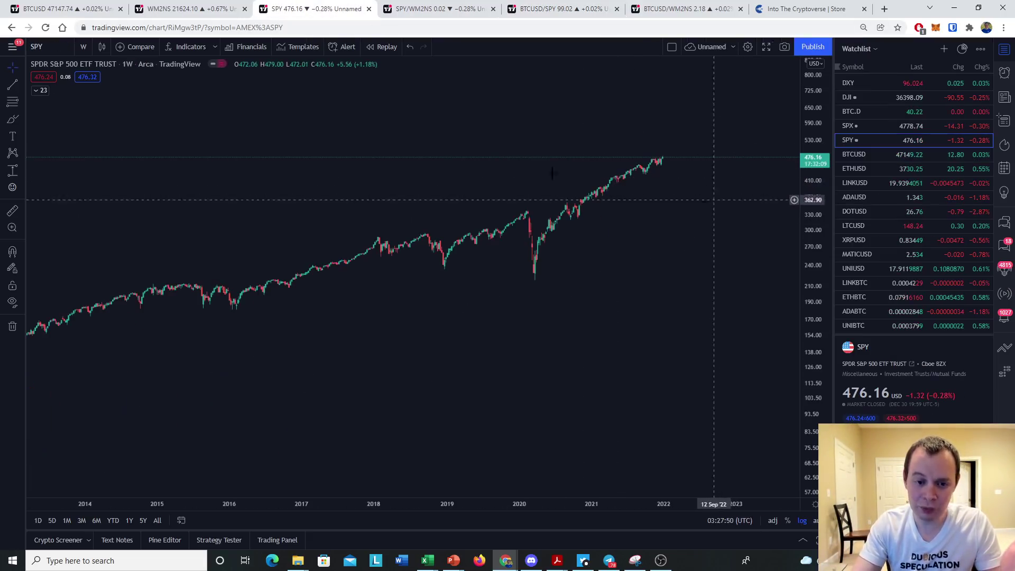
left_click(40, 91)
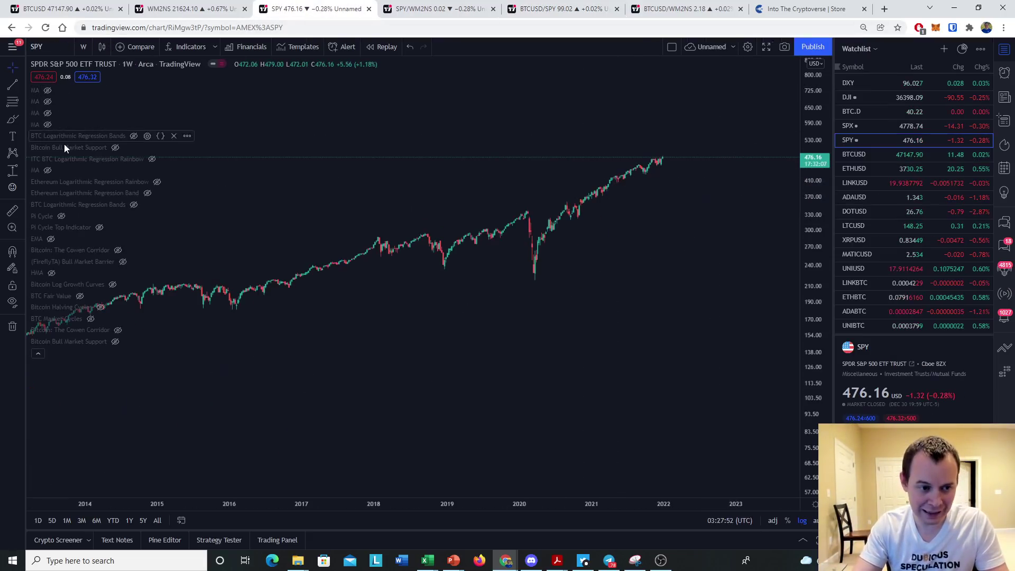
left_click(116, 148)
scroll(63, 106, "up", 3)
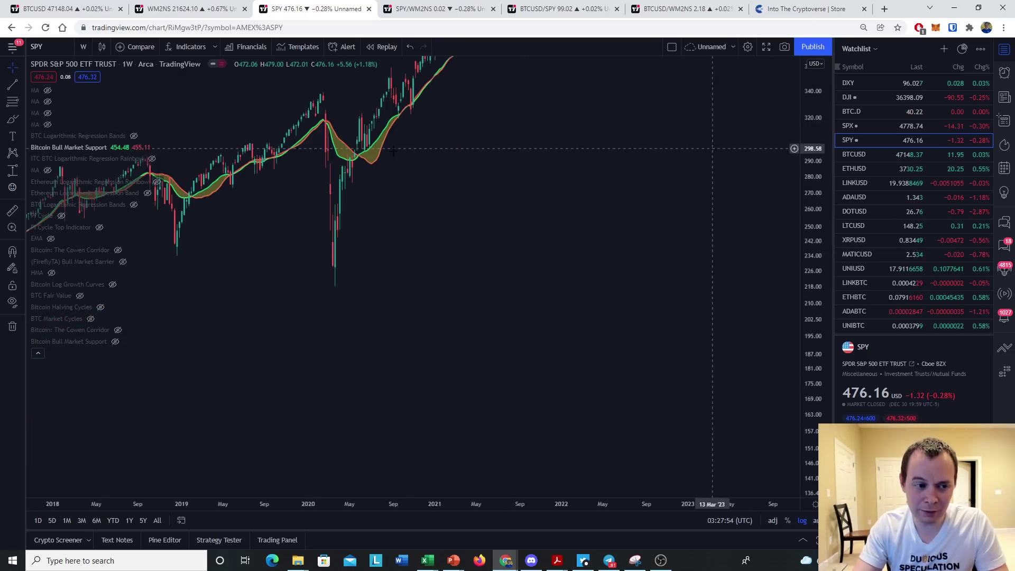
left_click(12, 68)
left_click(47, 66)
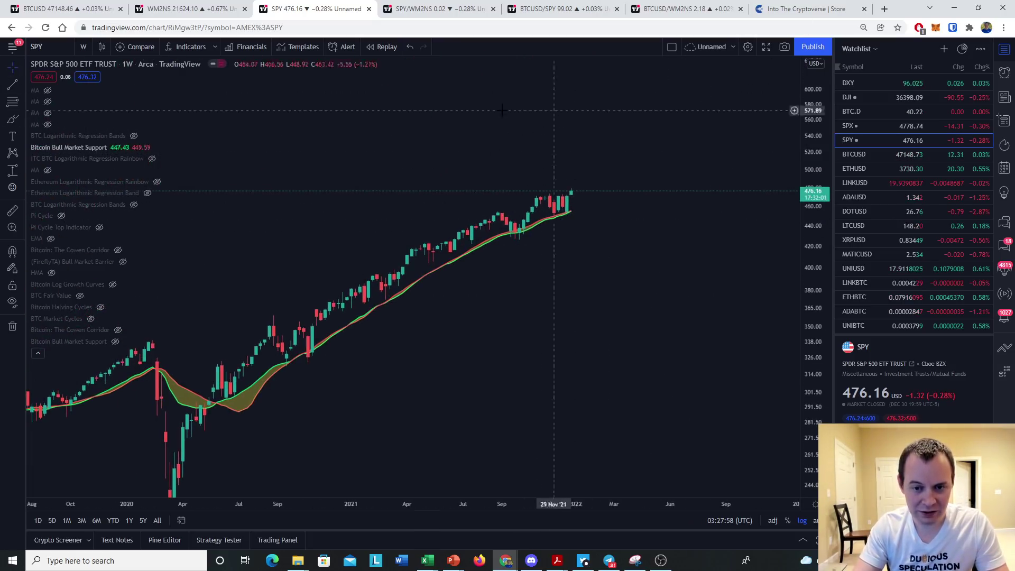
left_click_drag(627, 244, 687, 281)
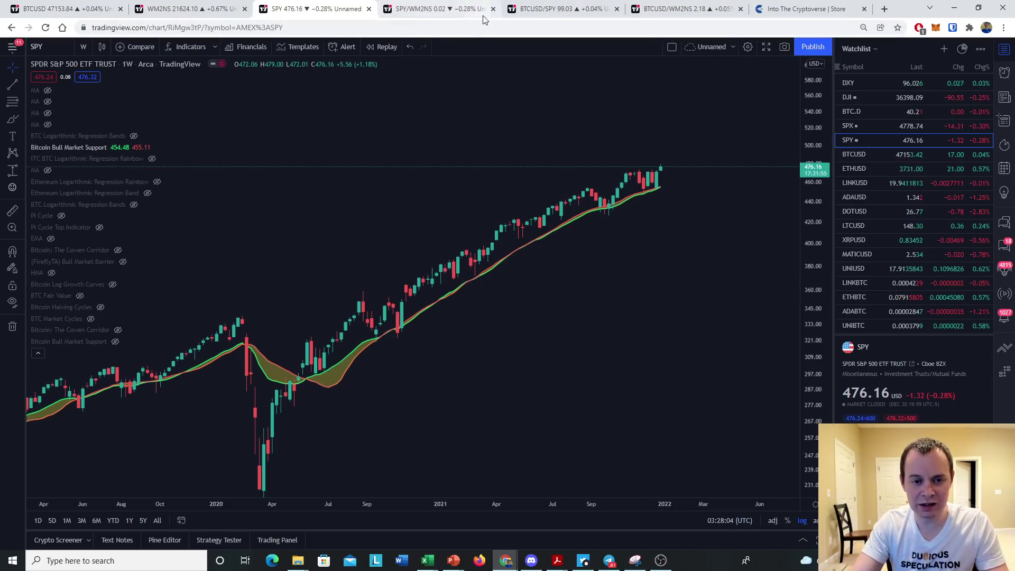
Step: On the BTCUSD chart, measure the price range from the latest candle at about 46,960 down to about 43,510
left_click(80, 9)
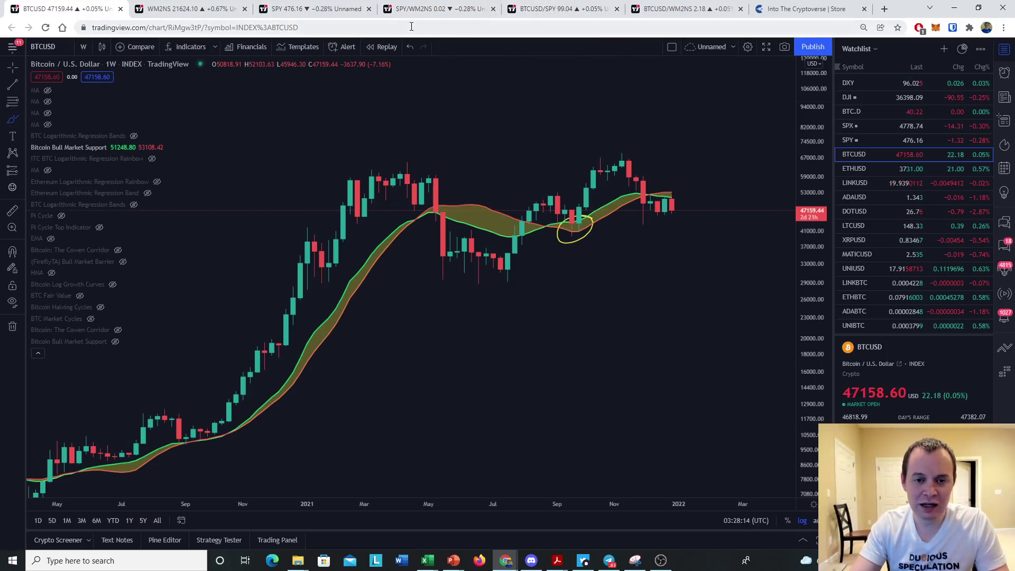
left_click(22, 172)
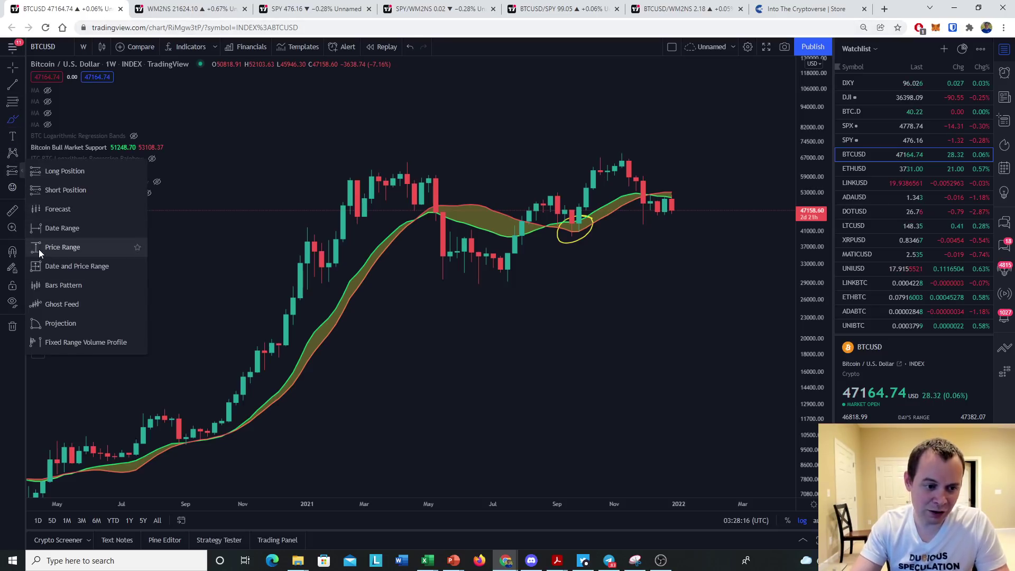
left_click(39, 247)
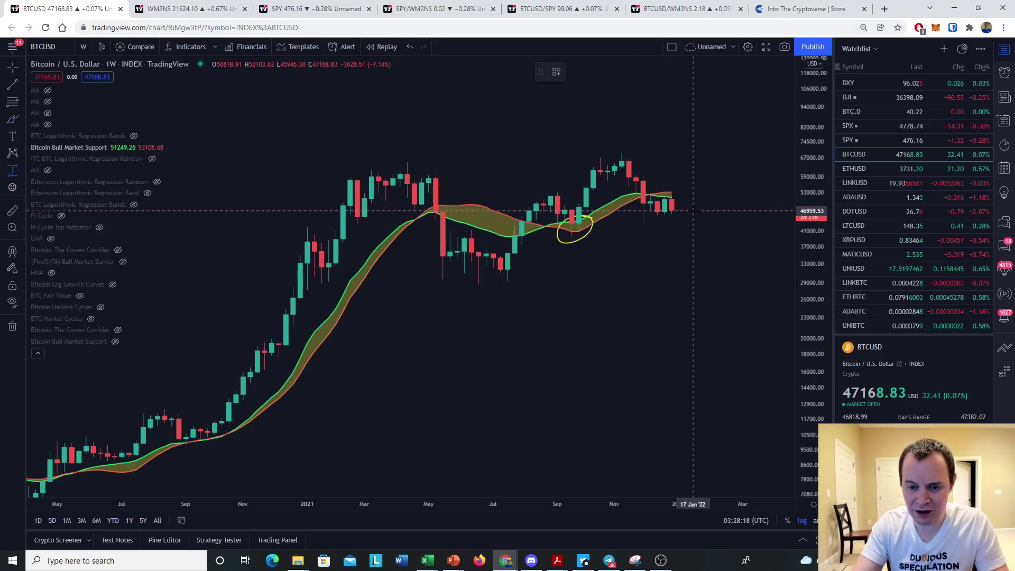
left_click(693, 211)
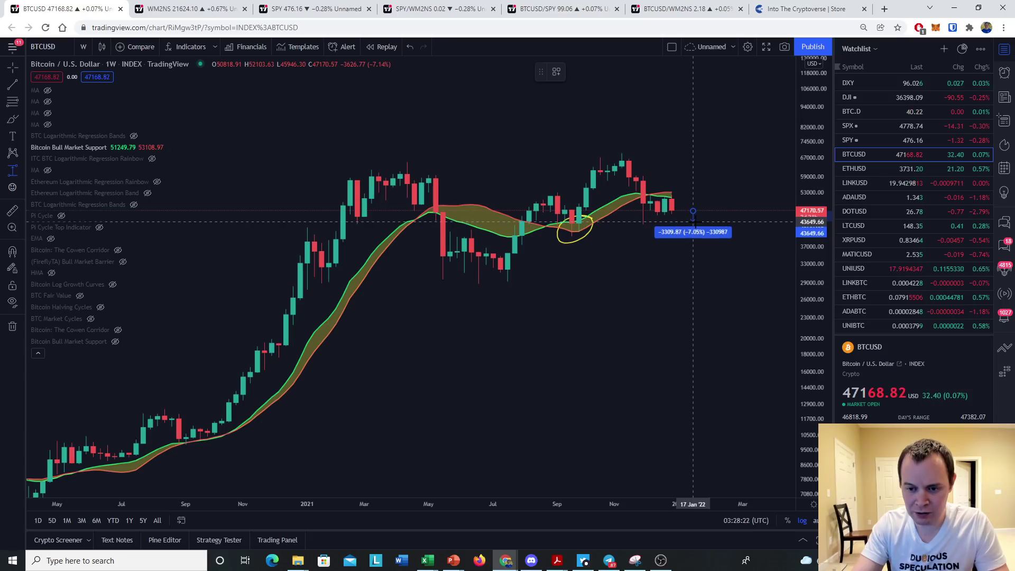
left_click(693, 222)
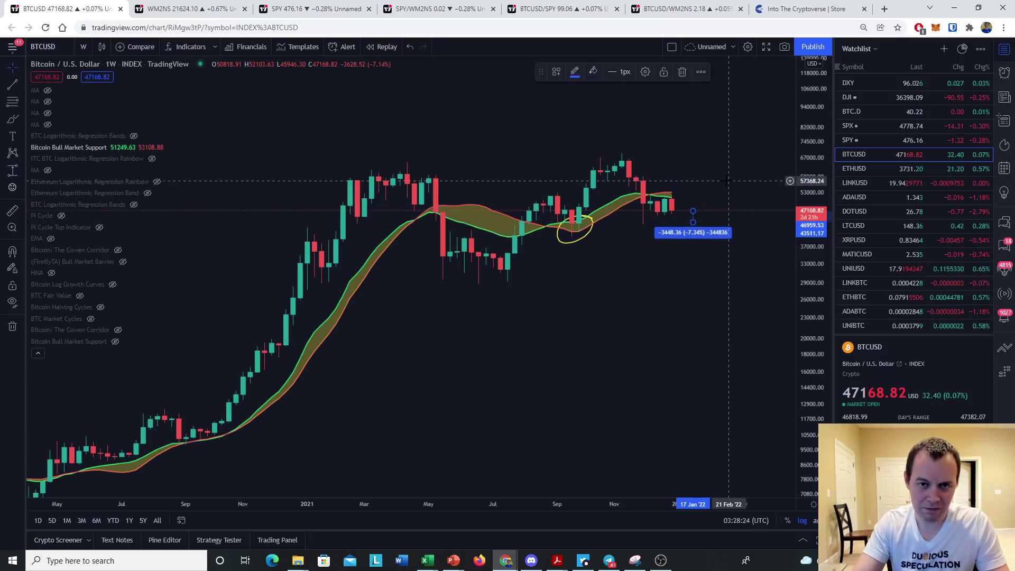
mouse_move(102, 130)
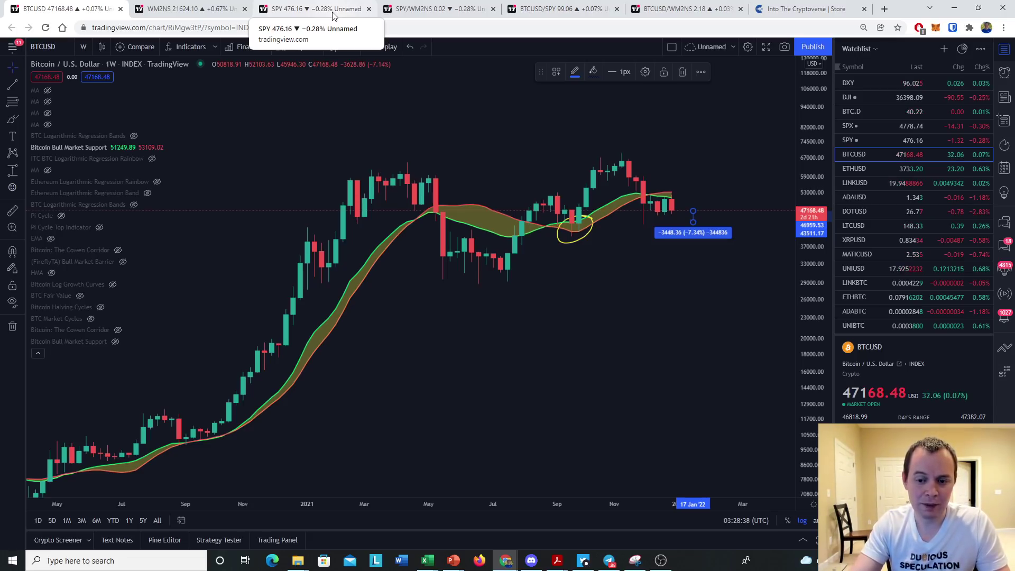
Step: Remove all drawings from the BTCUSD chart, keeping its indicators
scroll(657, 233, "up", 1)
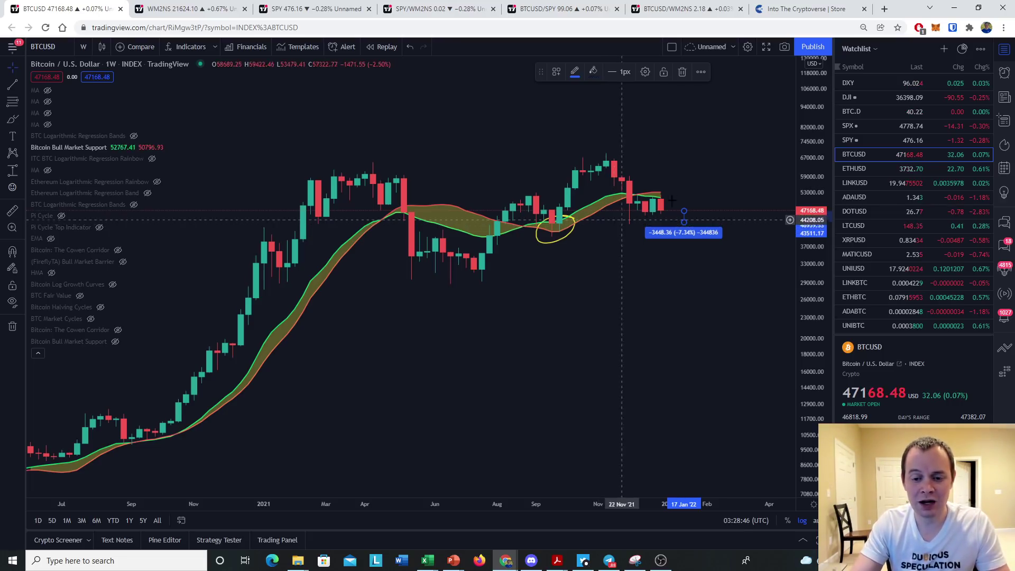
right_click(497, 260)
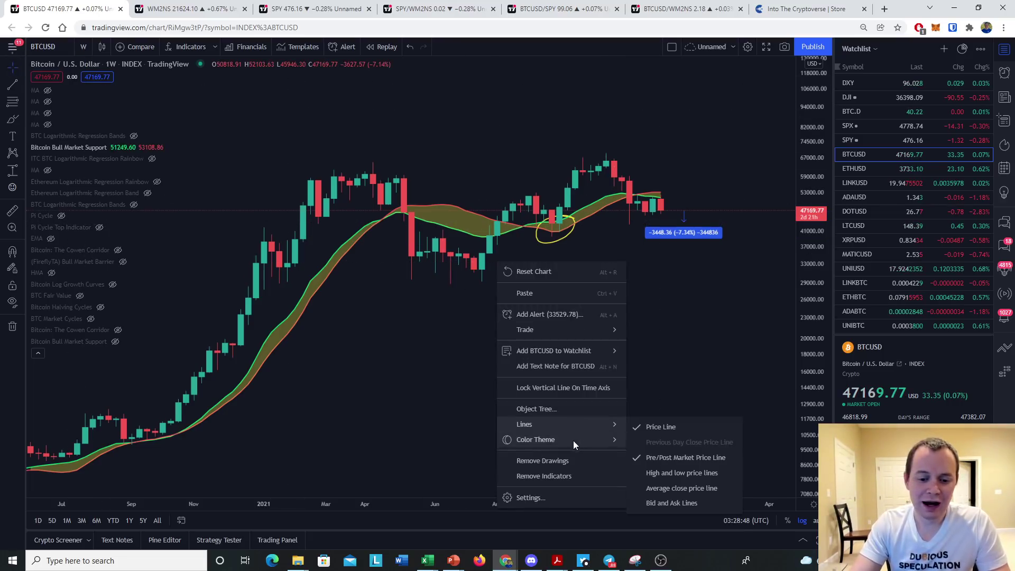
left_click(568, 460)
left_click_drag(526, 397, 553, 387)
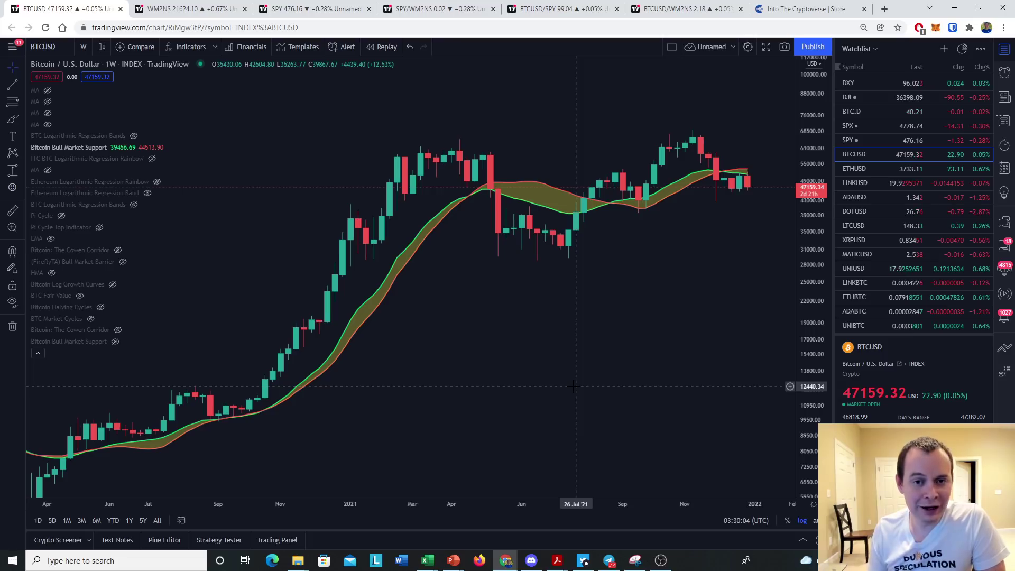
Step: Browse the shirts, hooded sweatshirts and mug in the Into The Cryptoverse store
left_click(799, 13)
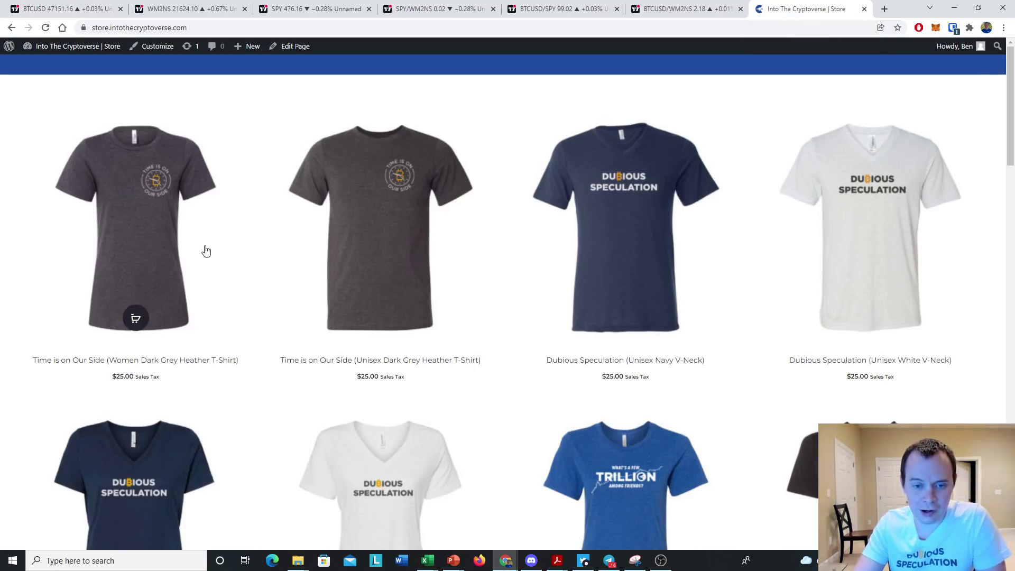
scroll(294, 236, "down", 1)
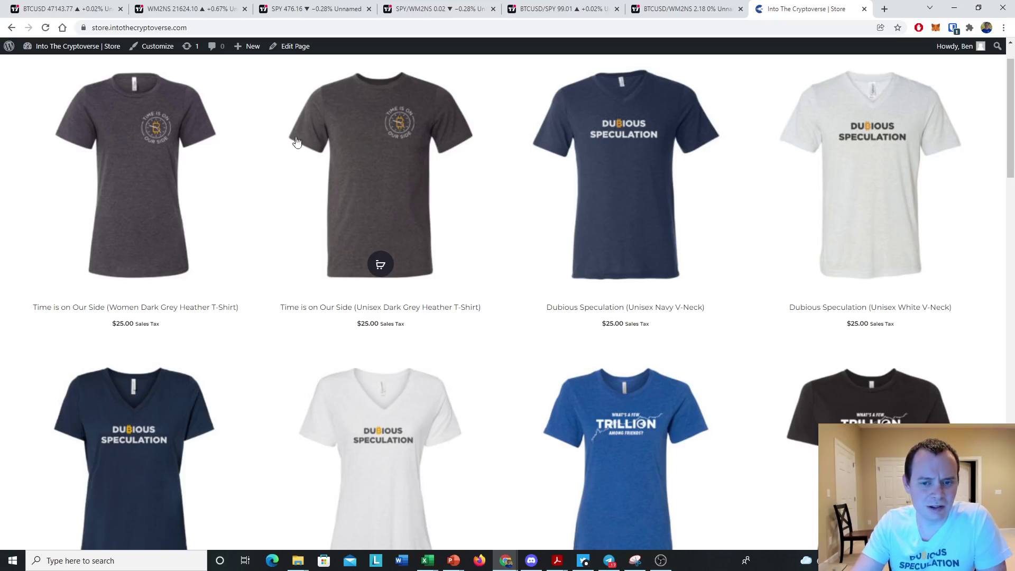
scroll(492, 180, "down", 5)
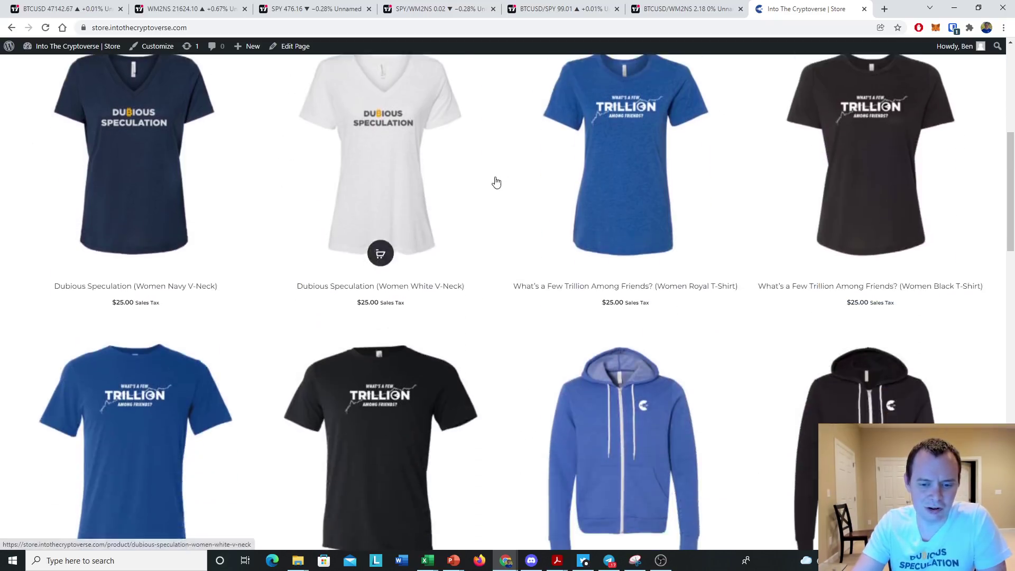
scroll(492, 180, "down", 7)
scroll(502, 177, "up", 3)
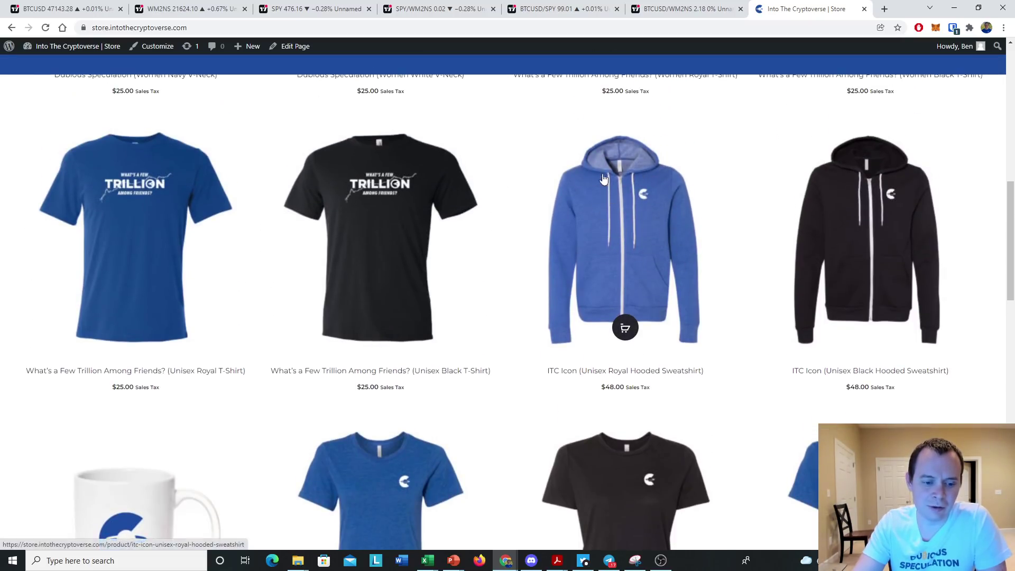
scroll(578, 174, "down", 4)
scroll(571, 172, "up", 5)
scroll(571, 173, "up", 7)
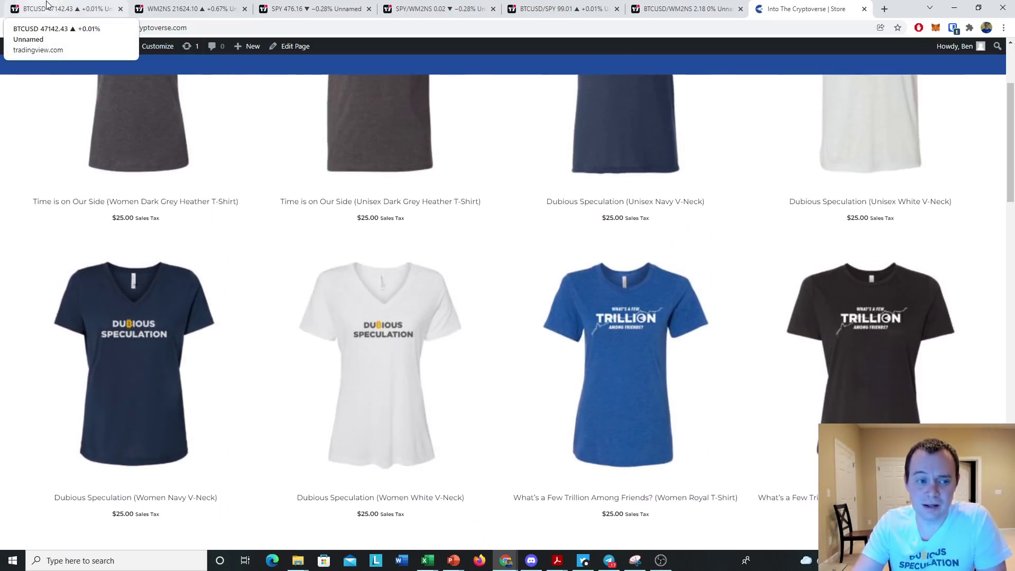
Step: Return to the BTCUSD chart and collapse its indicator list
left_click(81, 8)
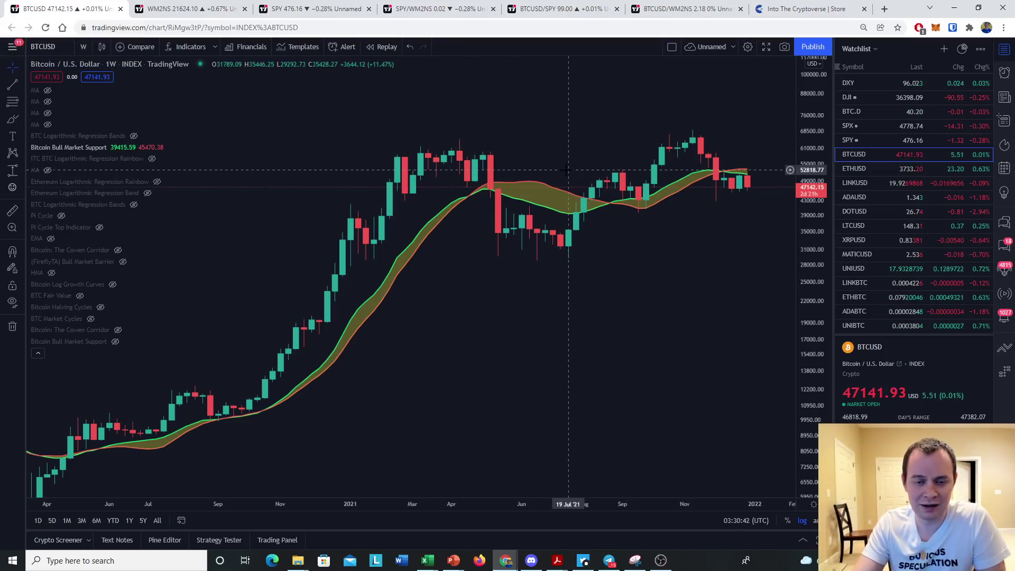
left_click(38, 354)
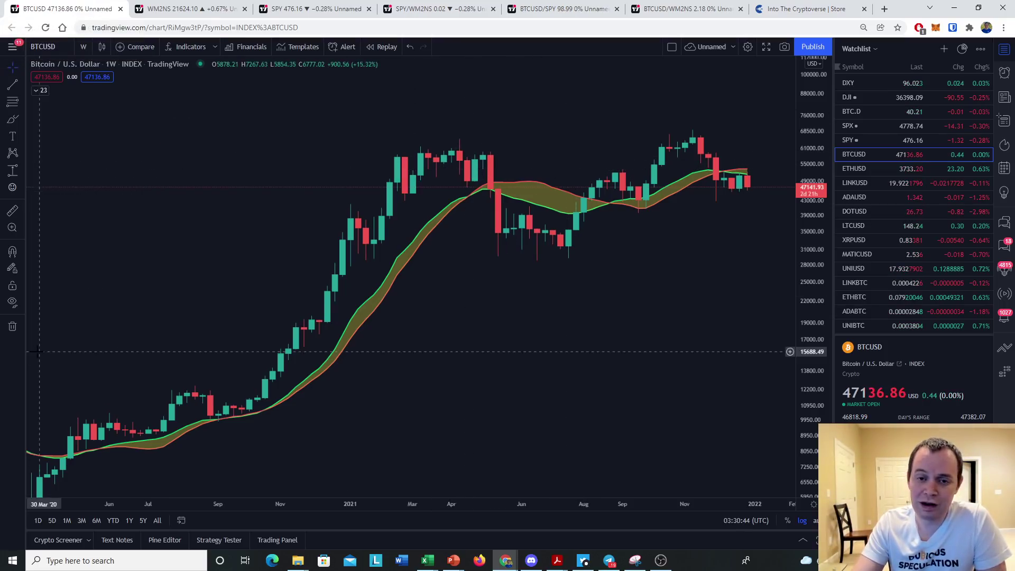